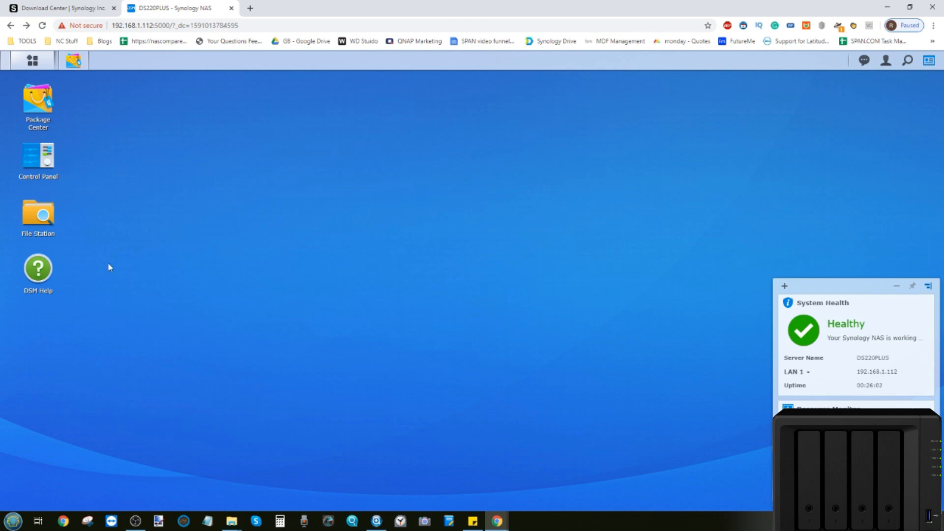
Step: Return to the NAS desktop and open Control Panel, moved up-left and widened
left_click(135, 521)
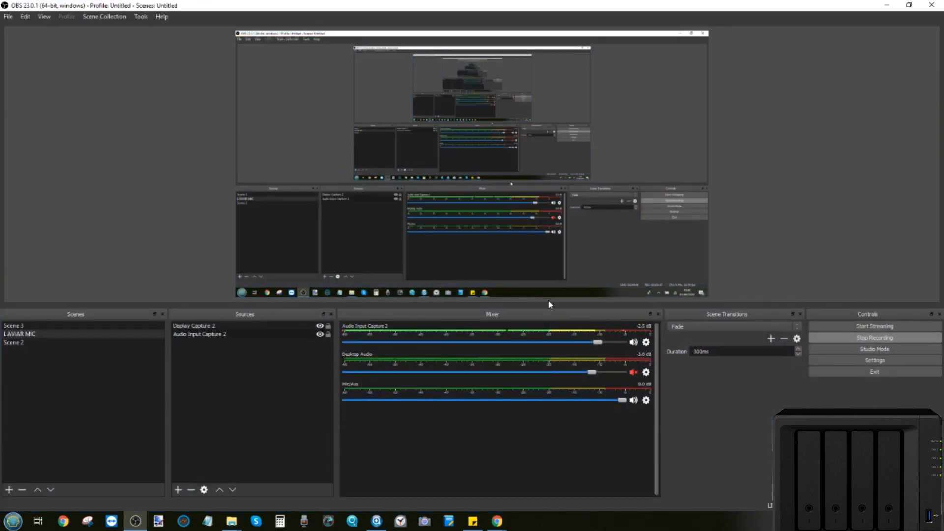
left_click(888, 5)
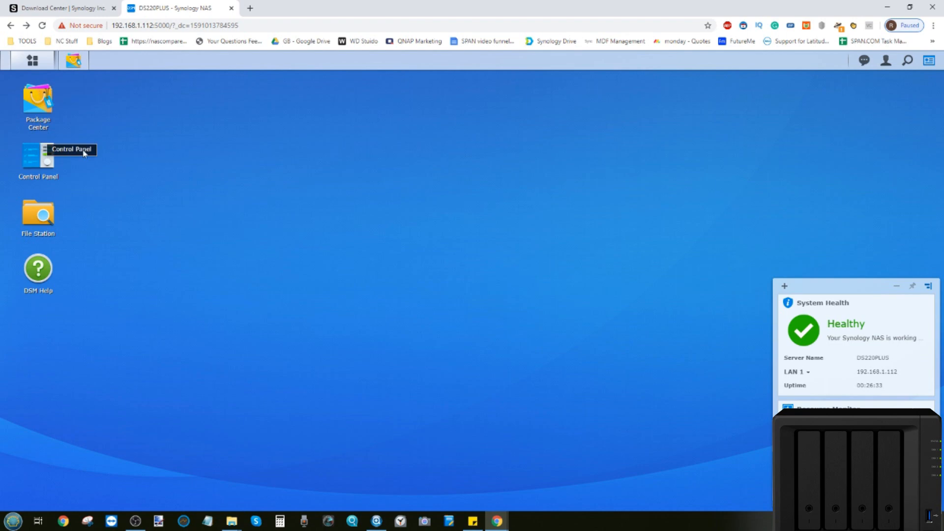
left_click(39, 167)
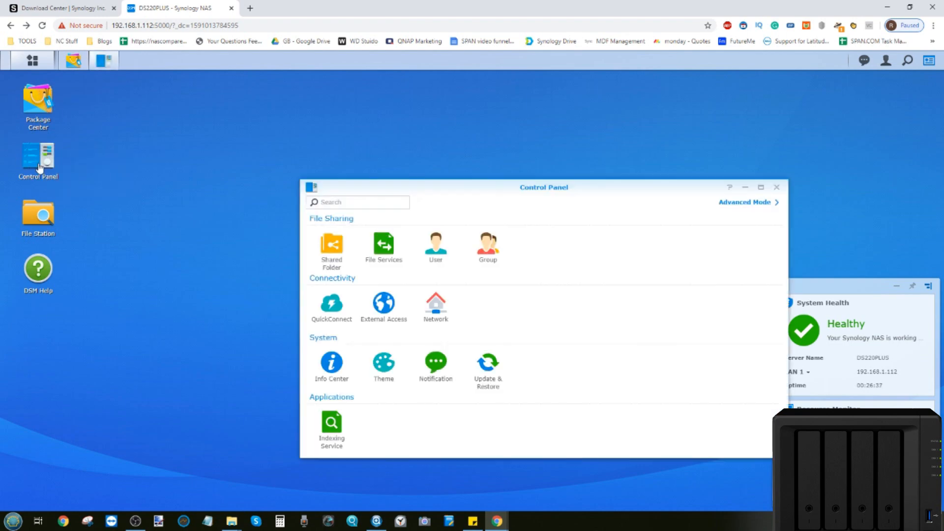
left_click_drag(513, 191, 344, 105)
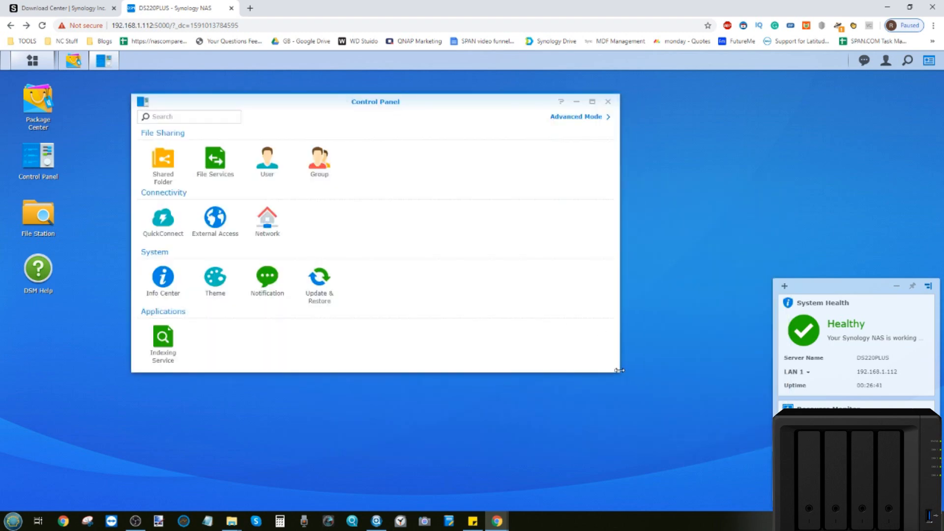
left_click_drag(621, 371, 704, 373)
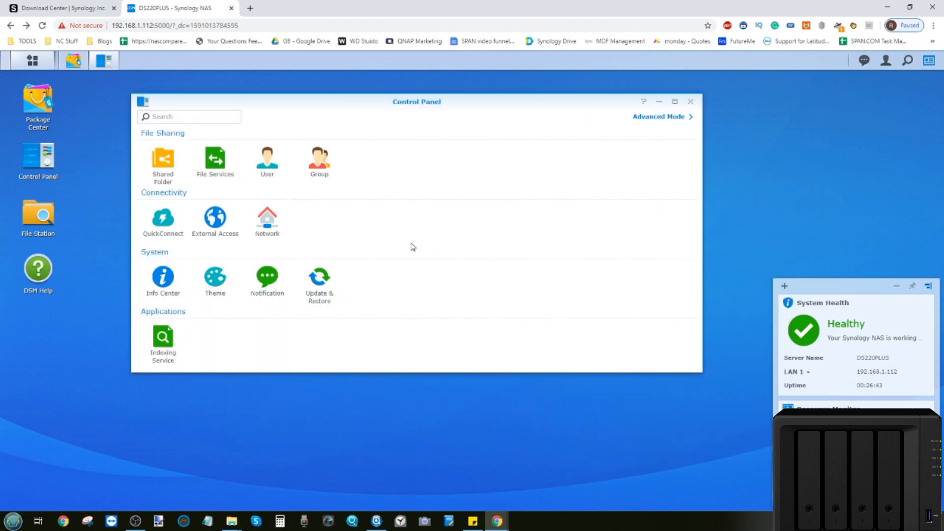
Step: Toggle Advanced Mode and back to Basic Mode, then go to the User page
left_click(659, 117)
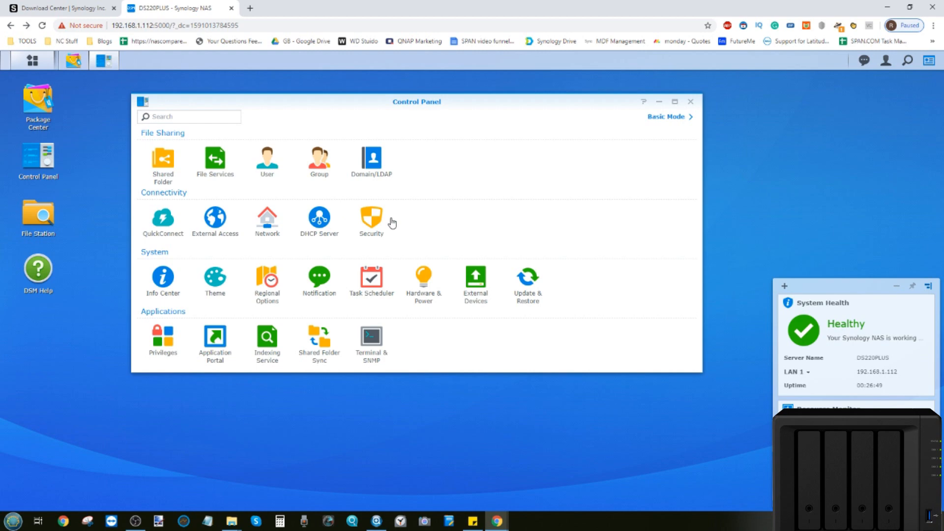
left_click(661, 117)
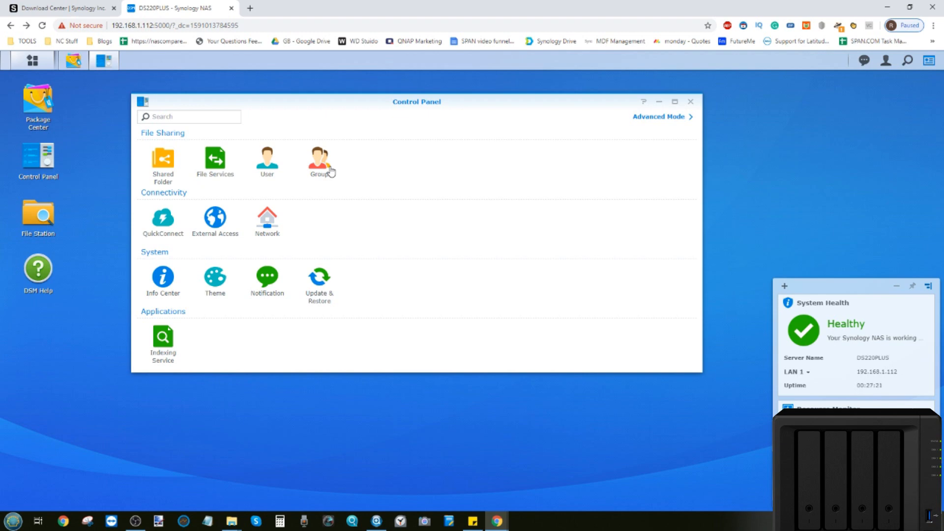
left_click(267, 161)
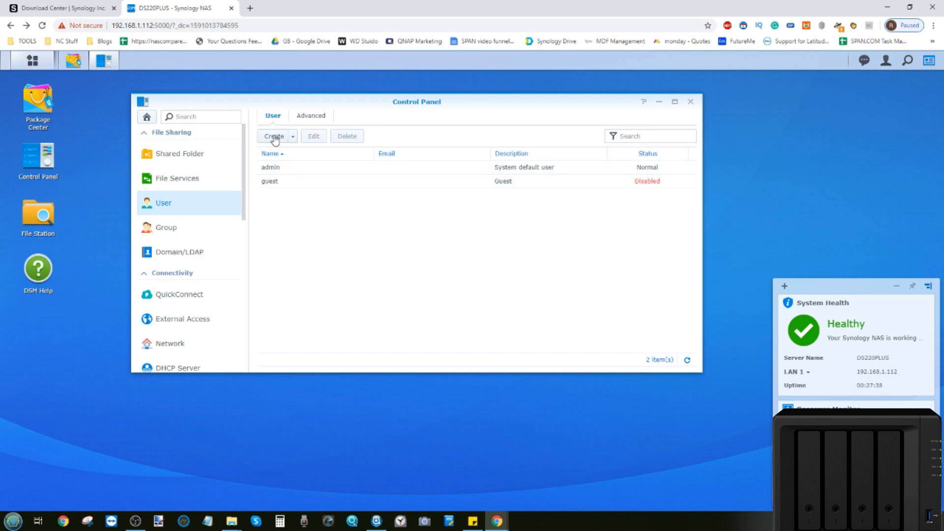
Step: Launch the User Creation Wizard and fill in the name and password, leaving description and email blank
left_click(274, 136)
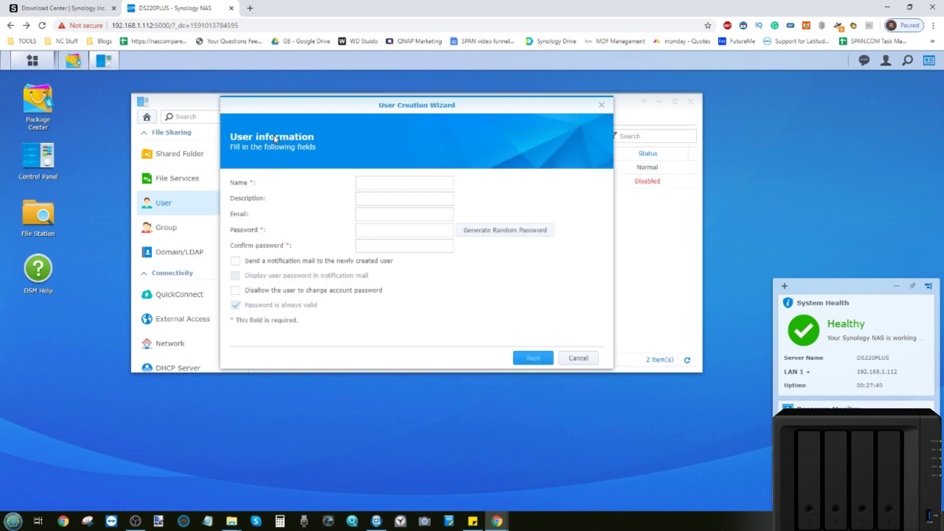
left_click(397, 185)
type("Alan")
key("Tab")
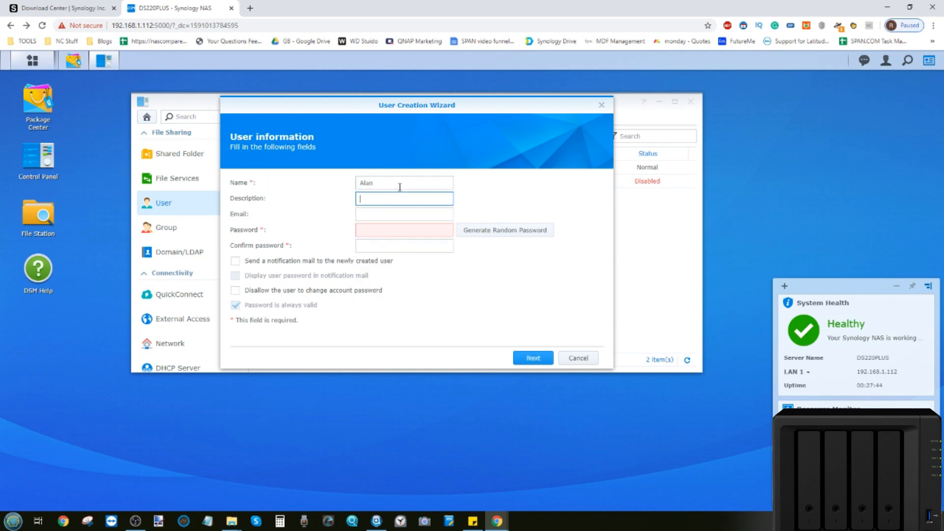
key("Tab")
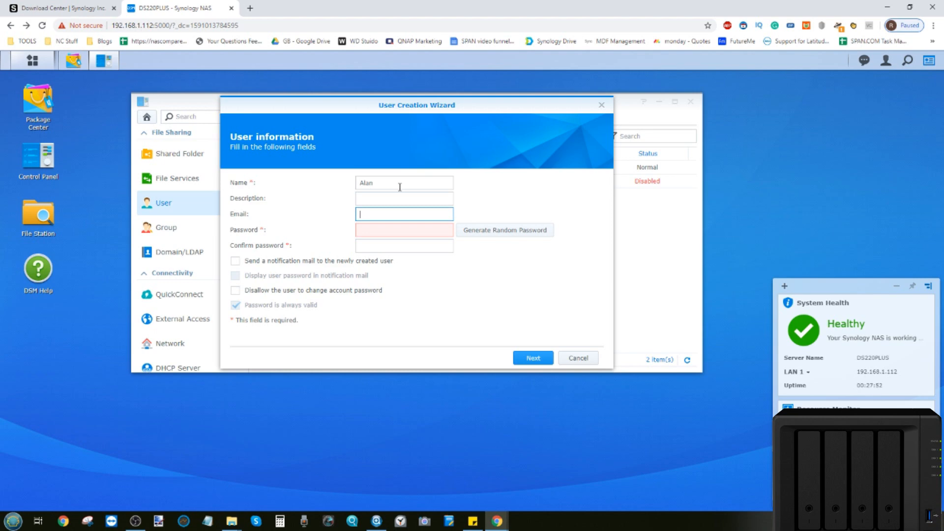
key("Tab")
type("****")
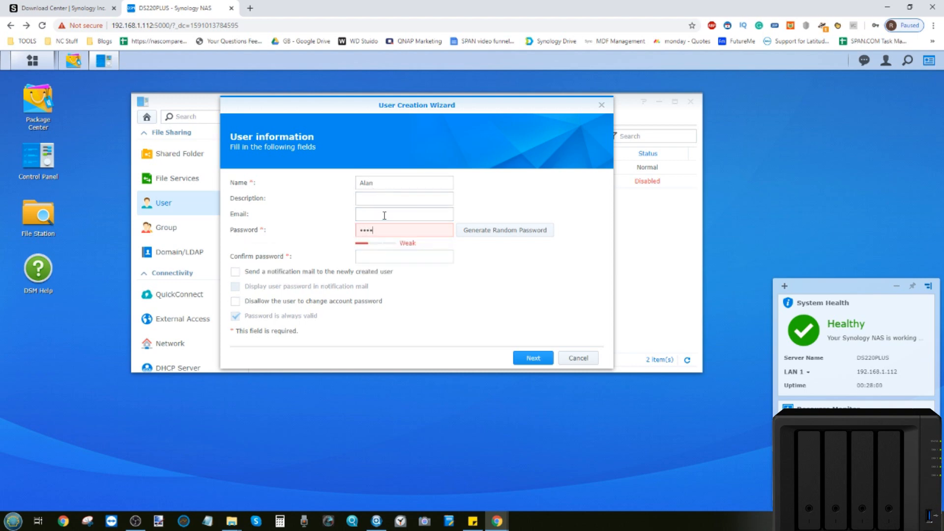
key("Tab")
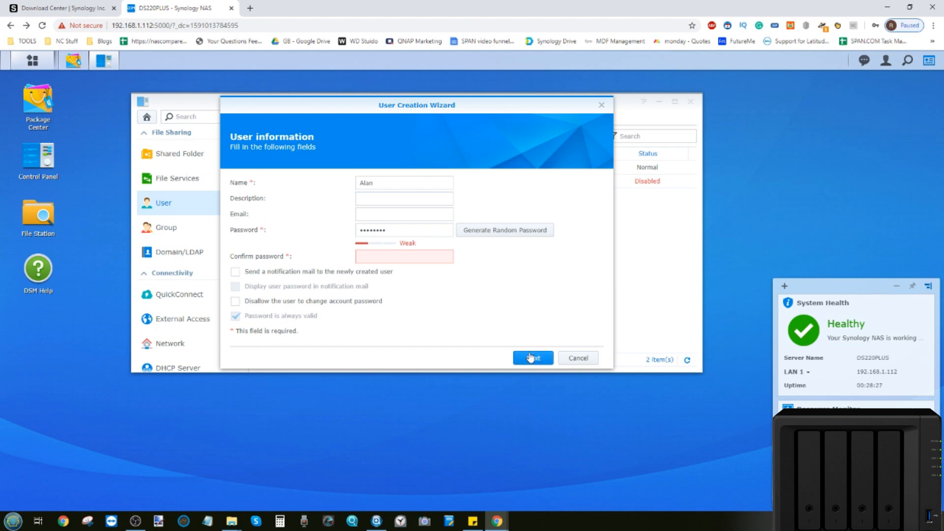
Step: Keep the default users group and grant the new user read/write access to 220SHARE
left_click(525, 361)
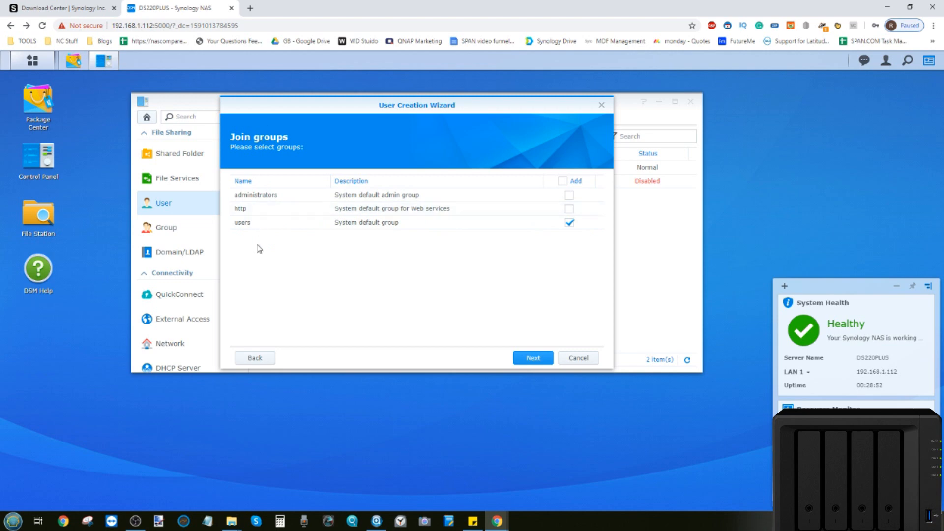
left_click(533, 358)
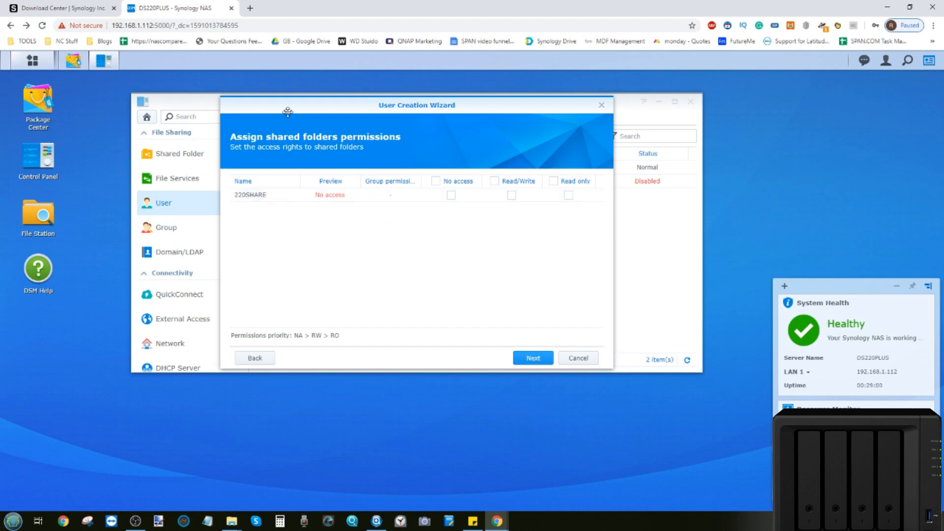
left_click_drag(287, 105, 373, 137)
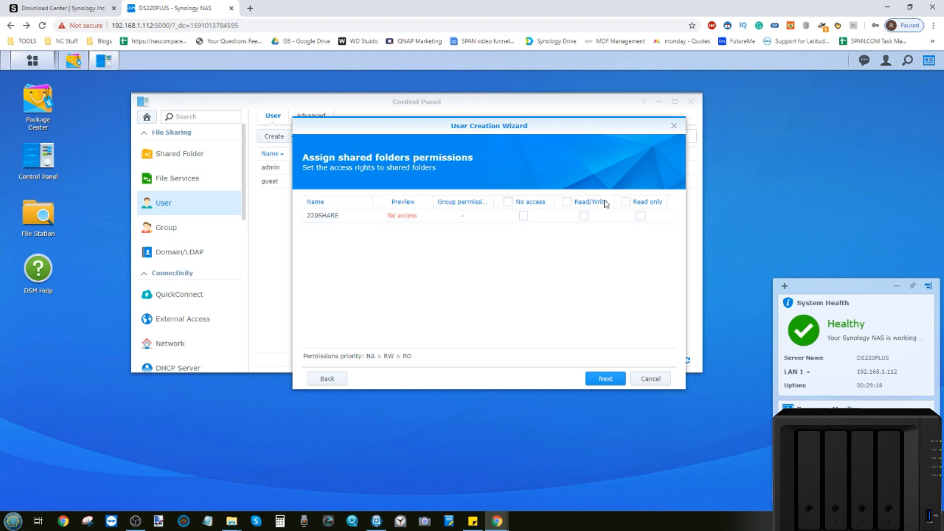
left_click(568, 202)
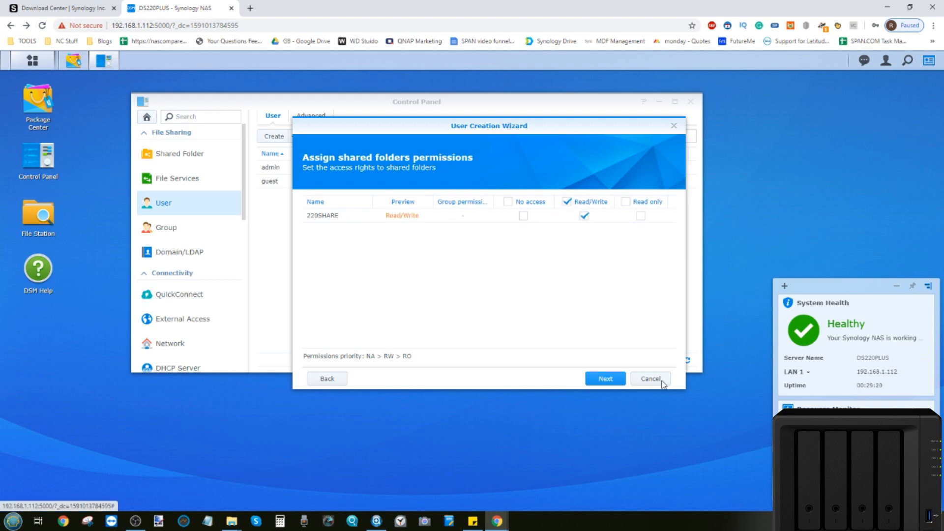
Step: Set a 100 GB quota on 220SHARE and continue to application permissions
left_click(605, 378)
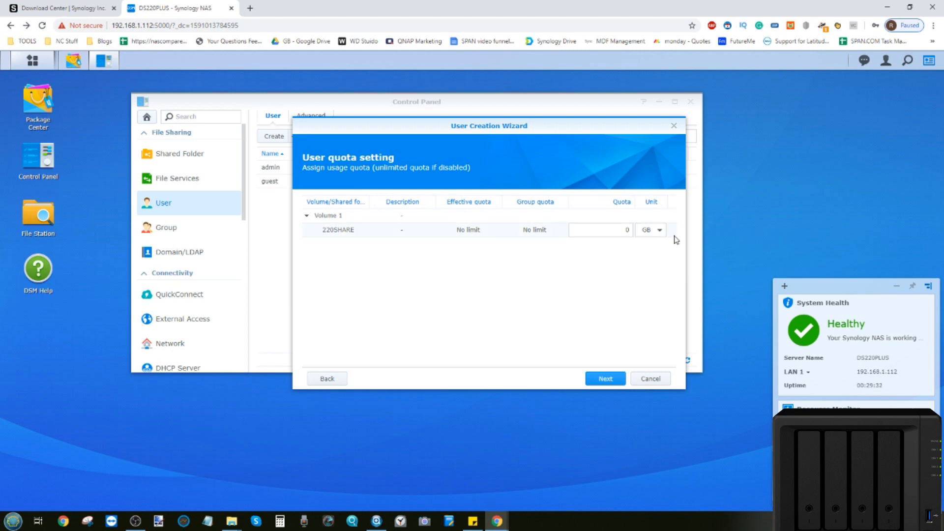
left_click(607, 231)
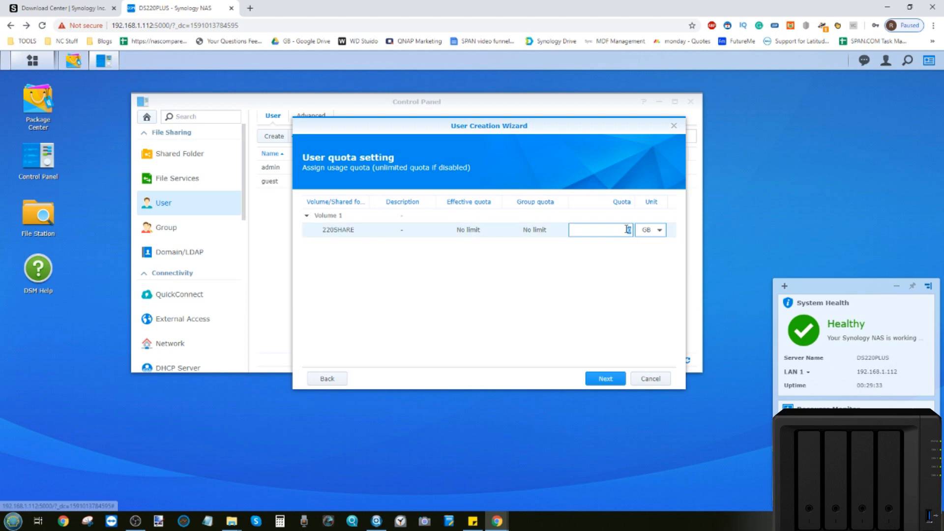
type("100")
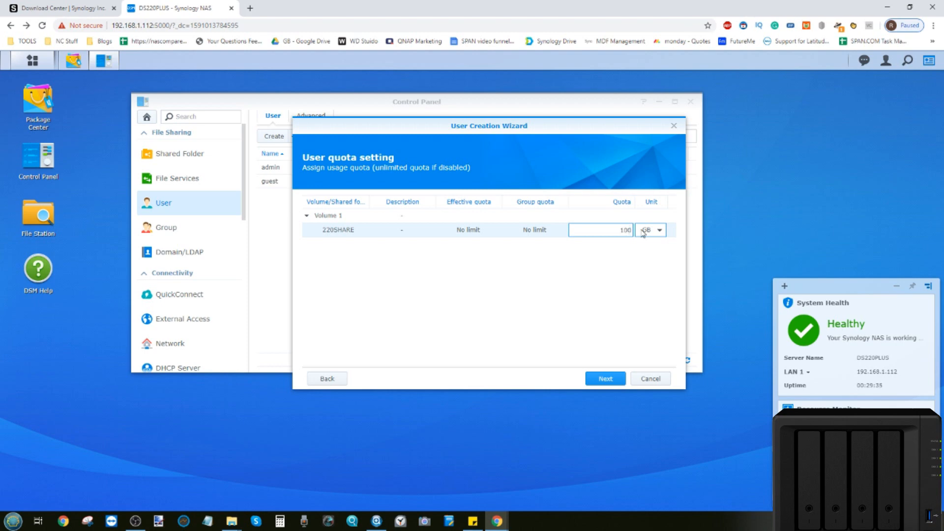
left_click(605, 378)
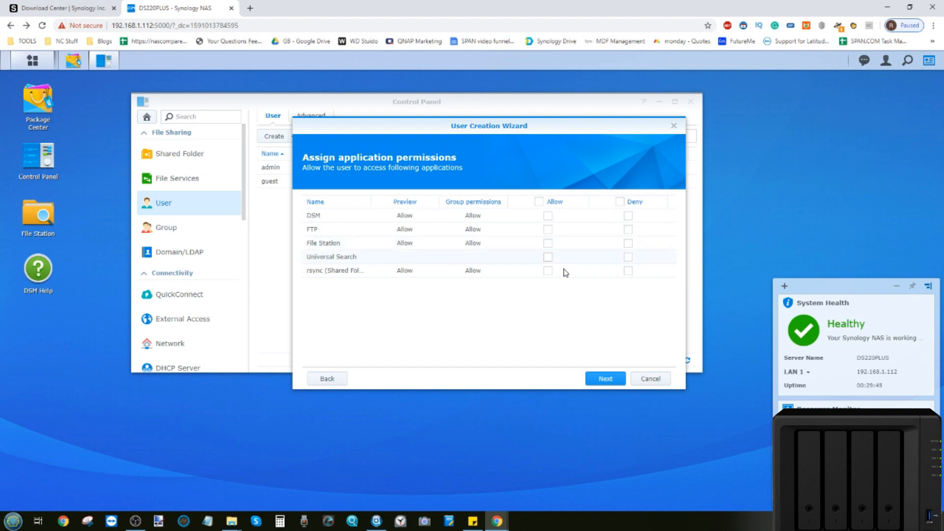
Step: Allow DSM and File Station access, keep default speed limits, apply to create user Alan, and close Control Panel
left_click(547, 216)
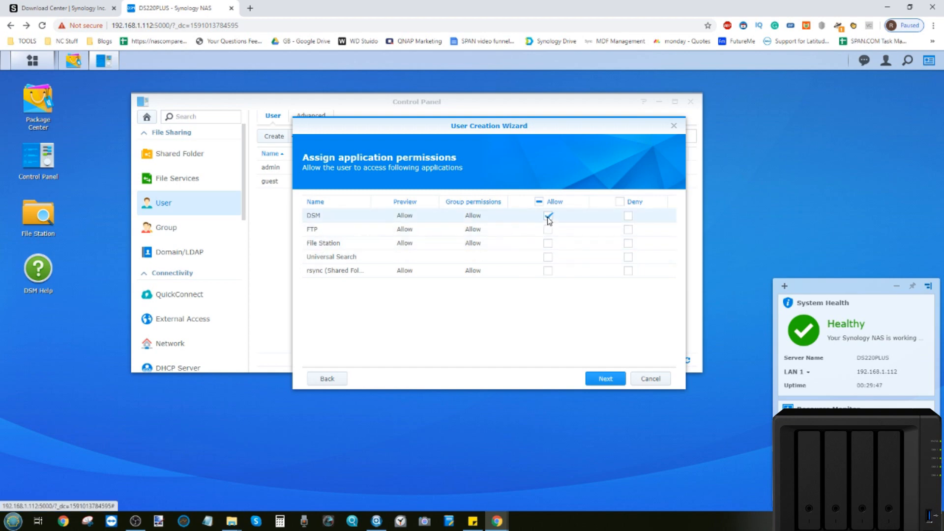
left_click(548, 244)
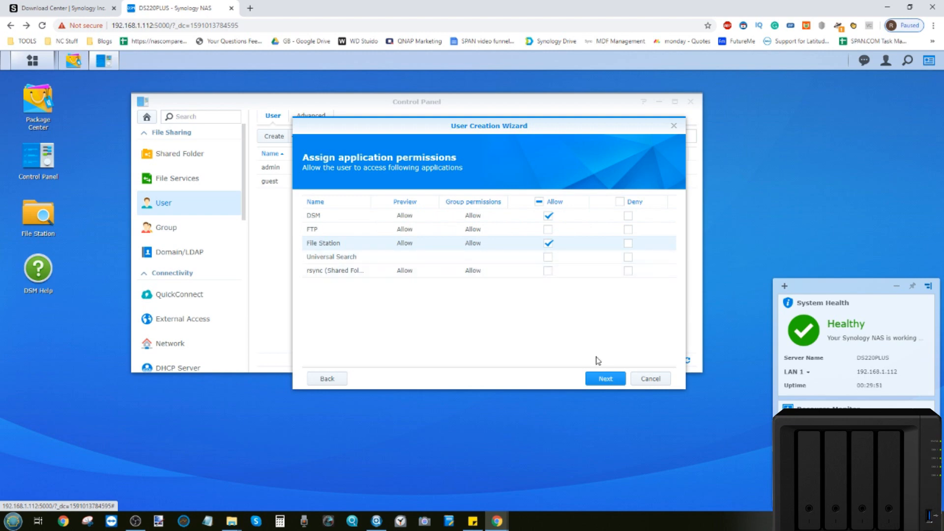
left_click(605, 379)
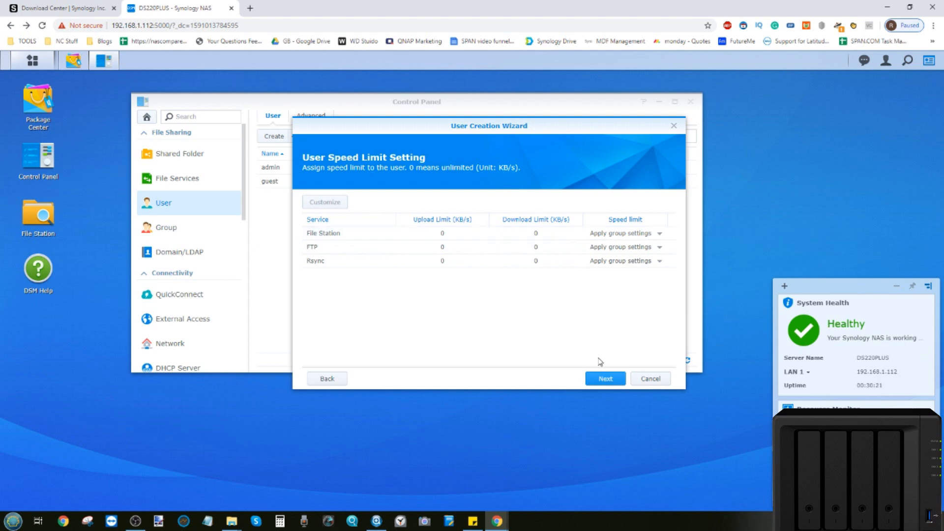
left_click(605, 379)
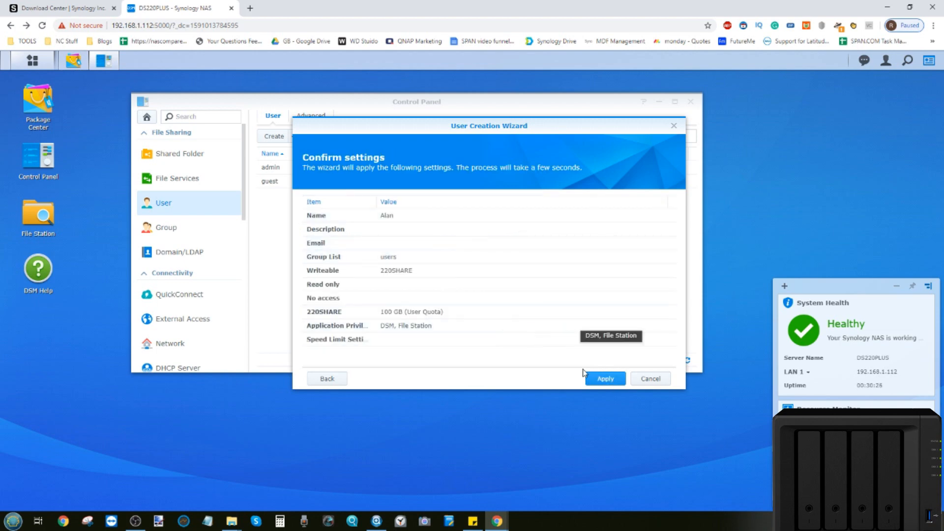
left_click(605, 379)
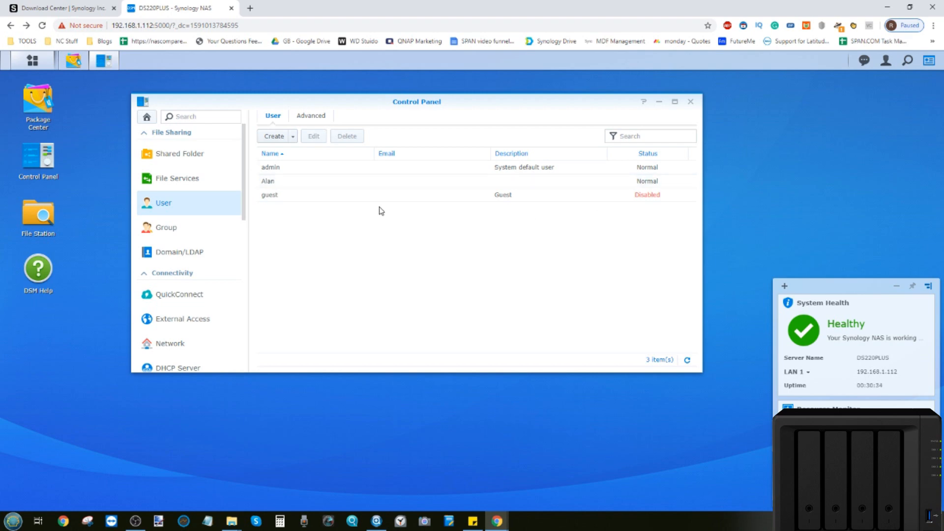
left_click(659, 102)
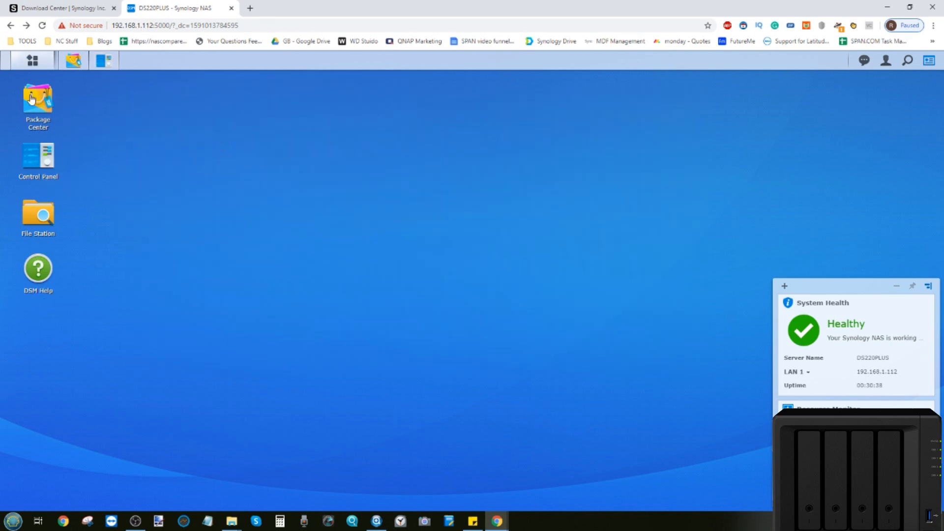
Step: Briefly open Package Center, File Station and Main Menu, then log the administrator out
left_click(36, 104)
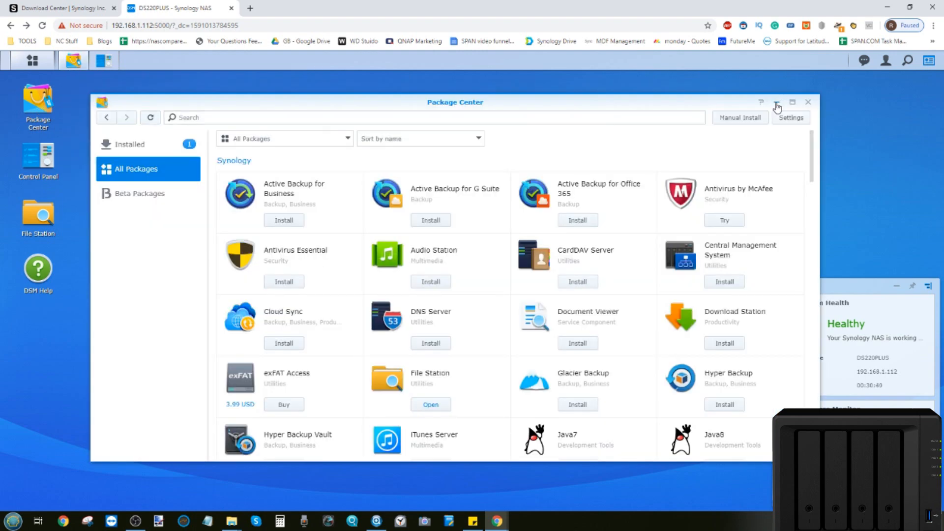
left_click(777, 102)
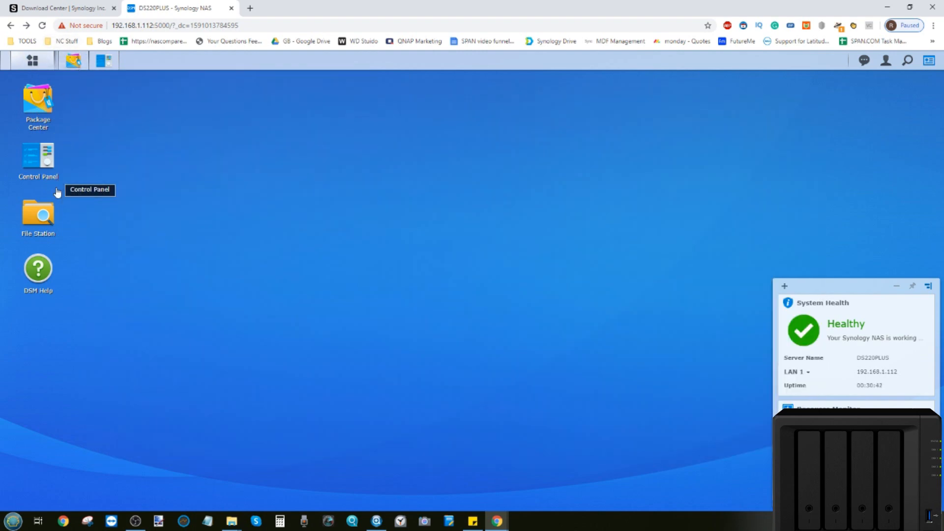
left_click(37, 214)
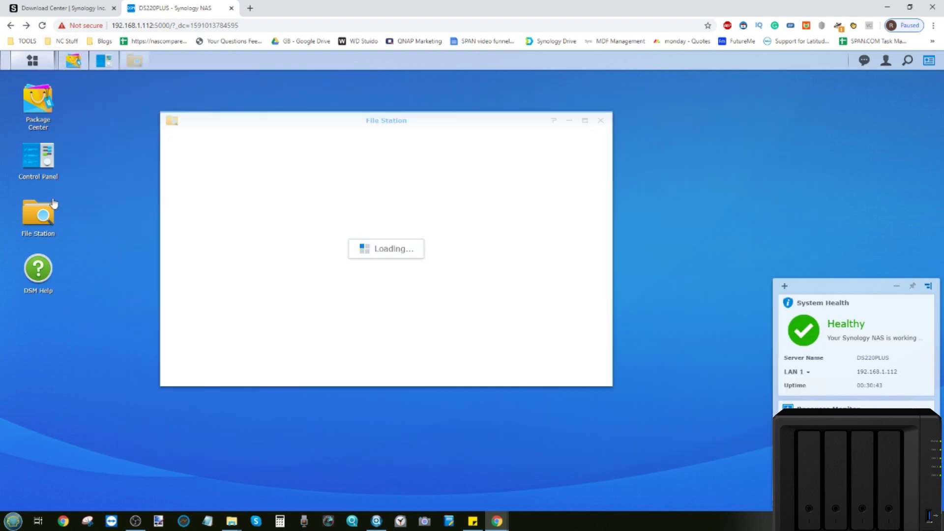
left_click(601, 121)
left_click(33, 60)
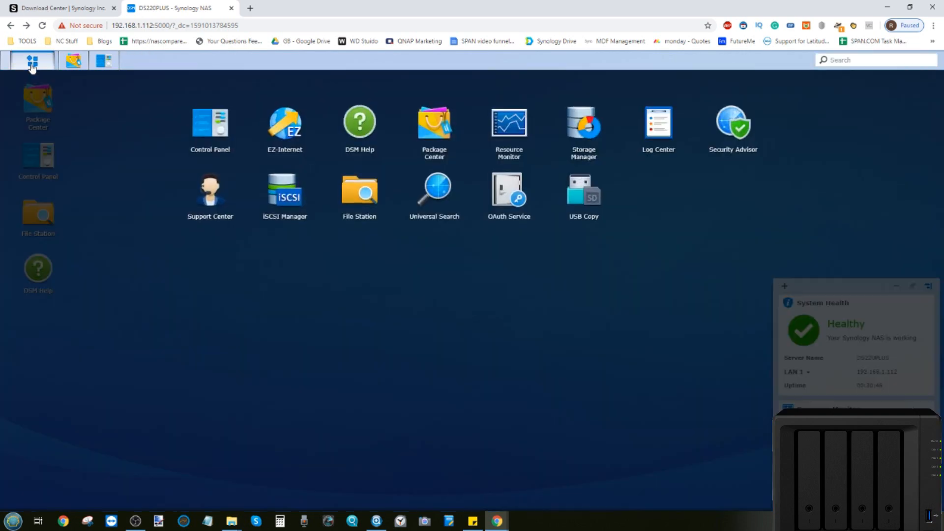
left_click(887, 60)
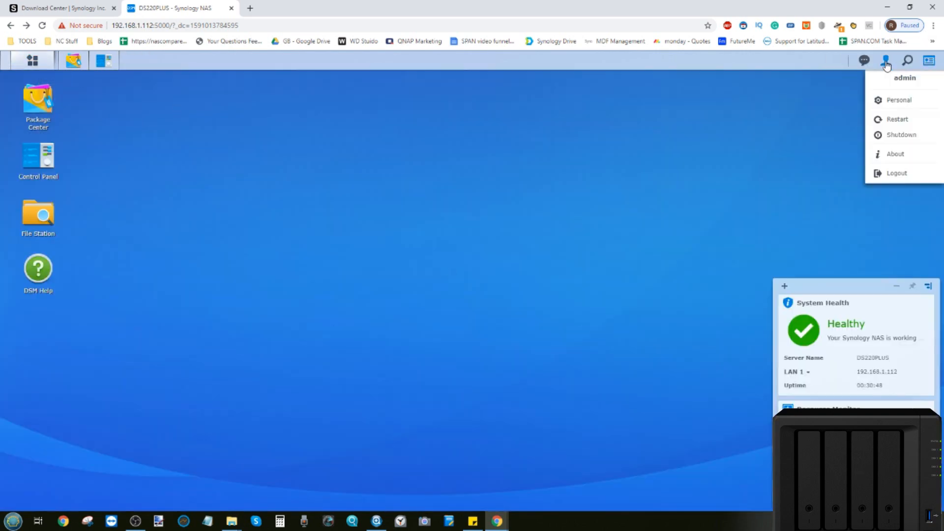
left_click(896, 174)
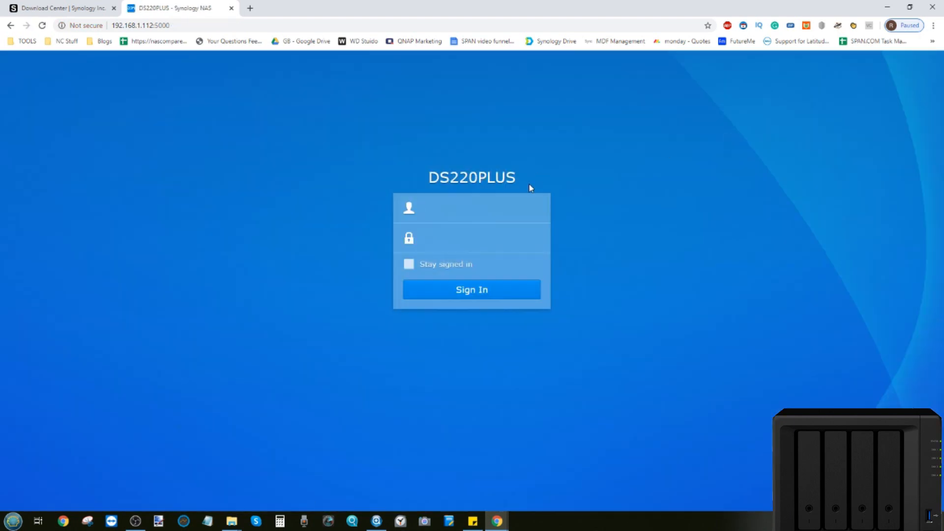
type("al")
type("an••••")
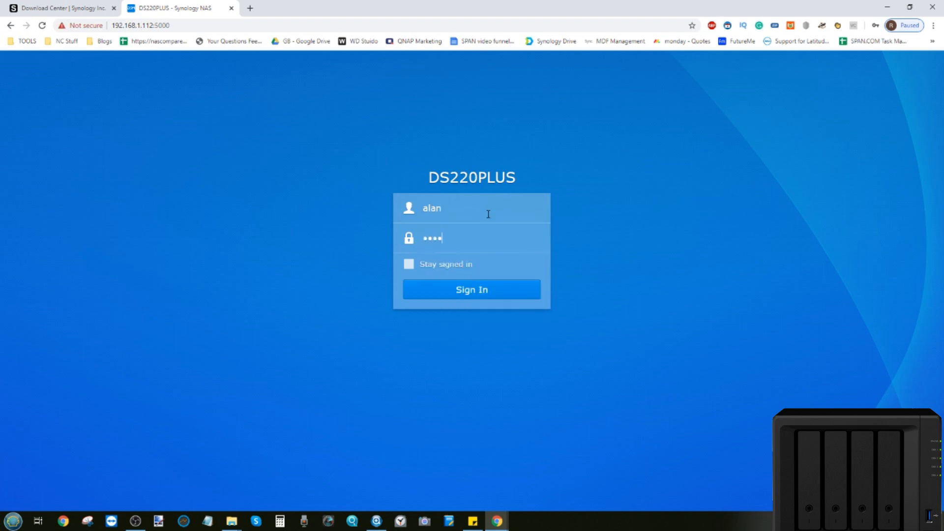
type("••••")
Step: Sign in as Alan, confirm Main Menu and File Station are all he has, and open his account options
left_click(443, 288)
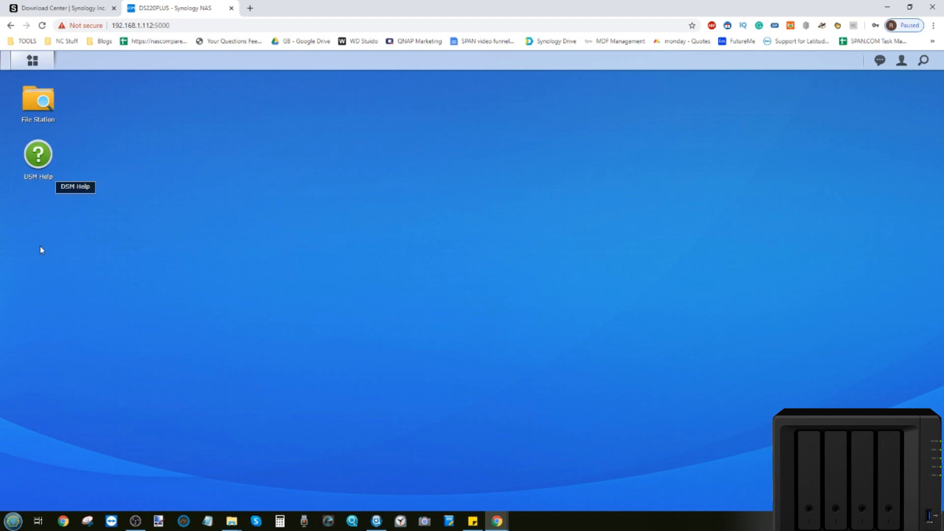
left_click(32, 60)
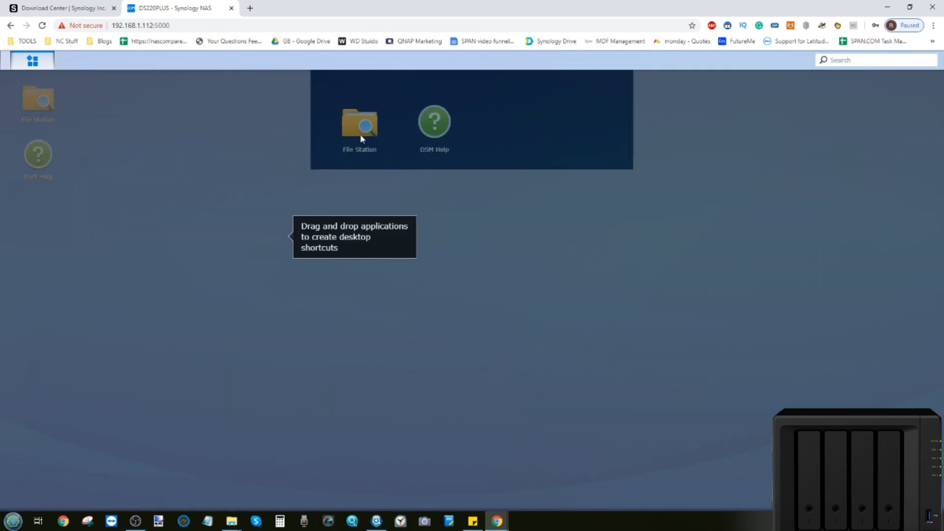
left_click(361, 148)
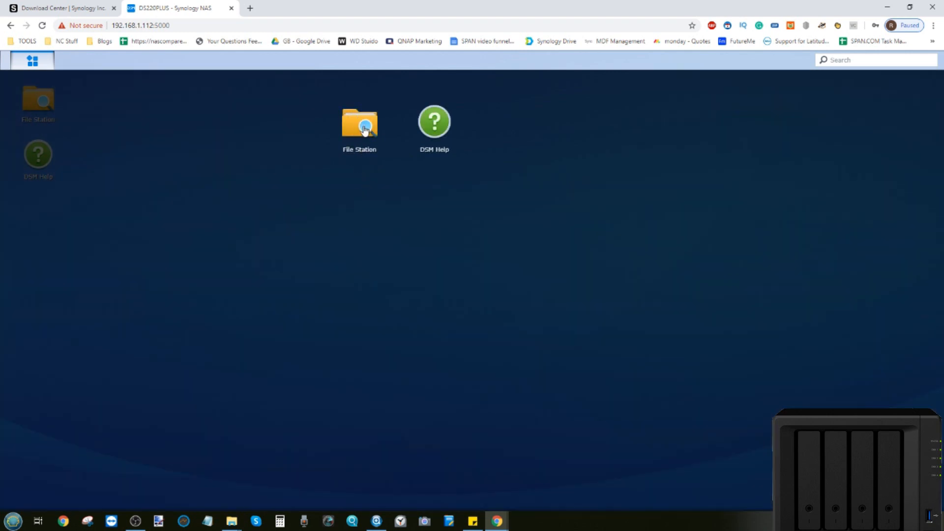
left_click(411, 270)
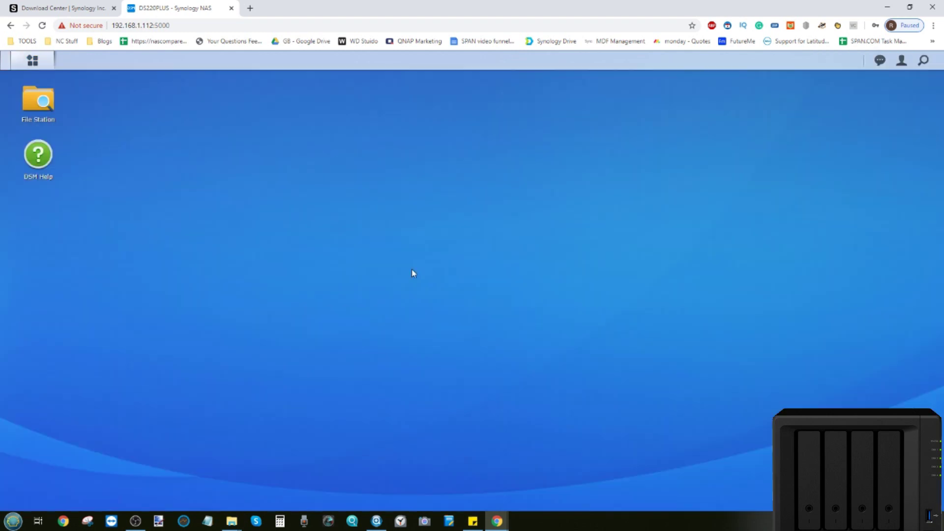
left_click(38, 104)
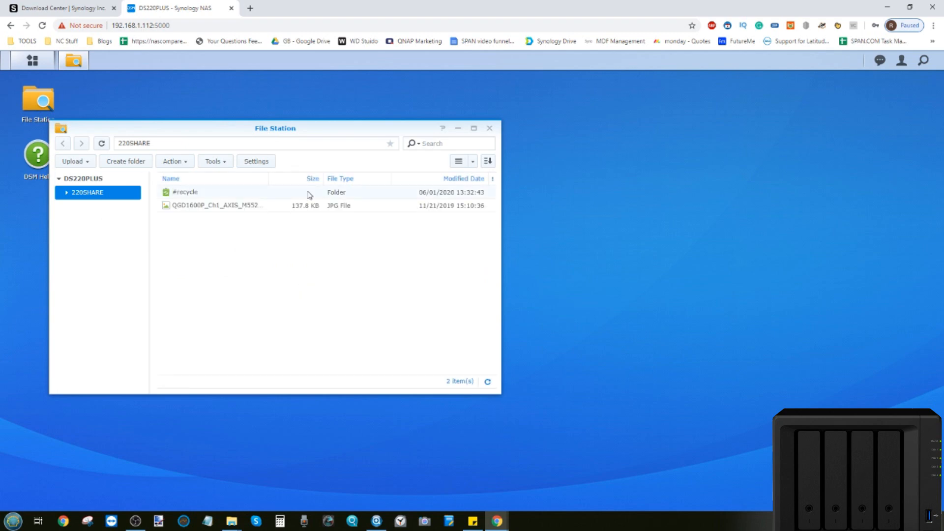
left_click(489, 129)
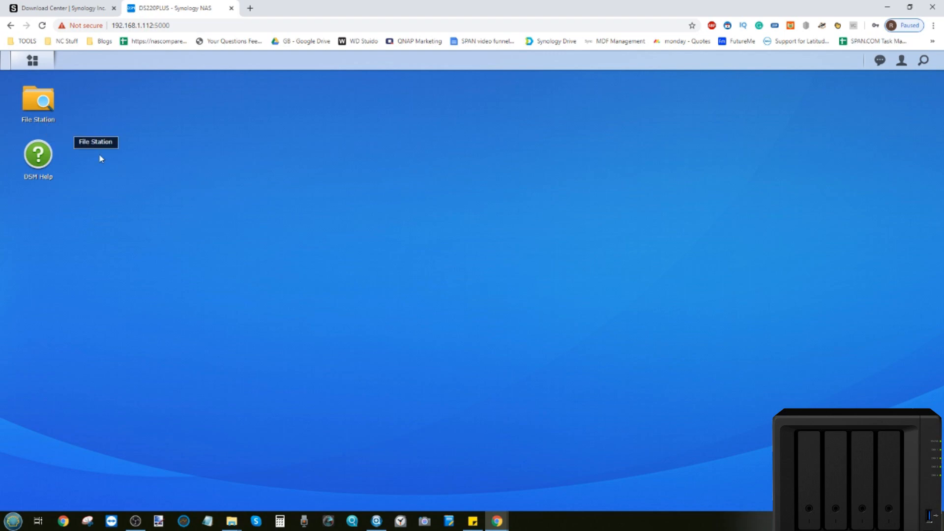
left_click(901, 60)
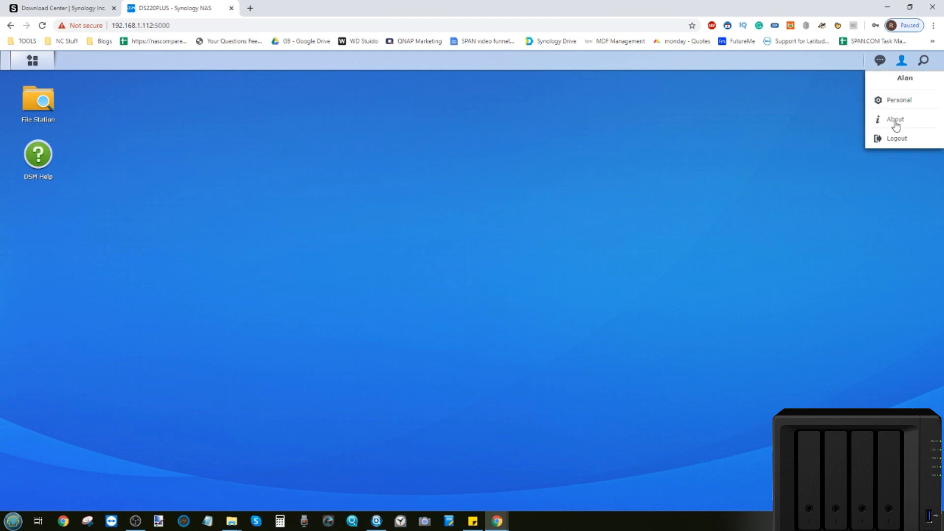
Step: Log Alan out, sign back in as admin and open Control Panel
left_click(897, 139)
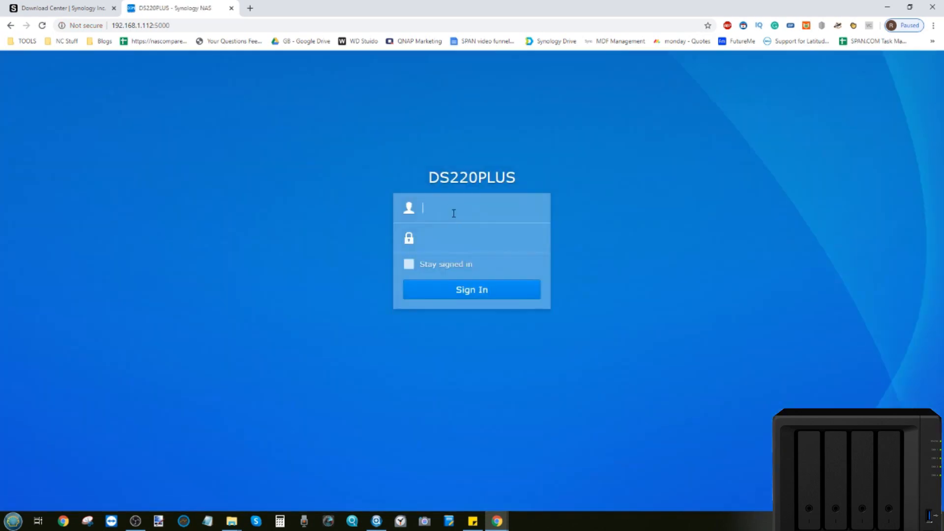
type("admin")
key("Tab")
type("•••")
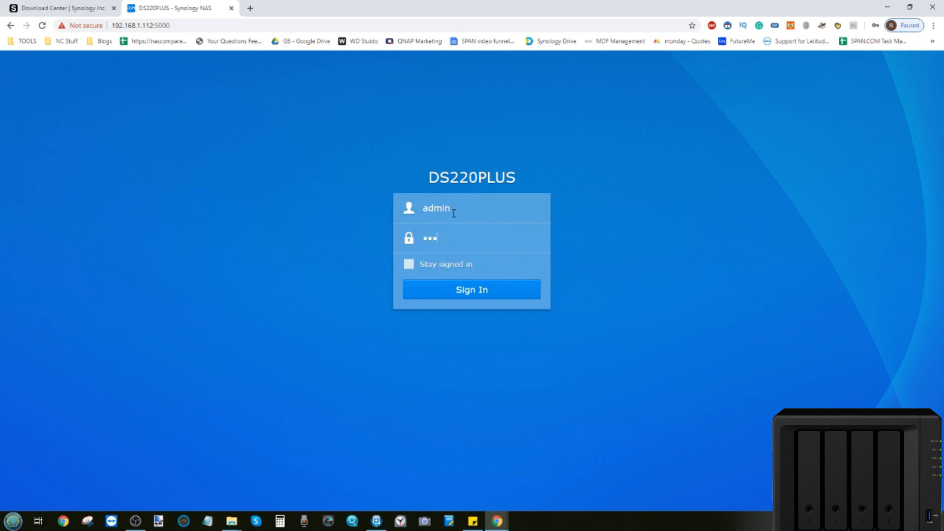
key("Return")
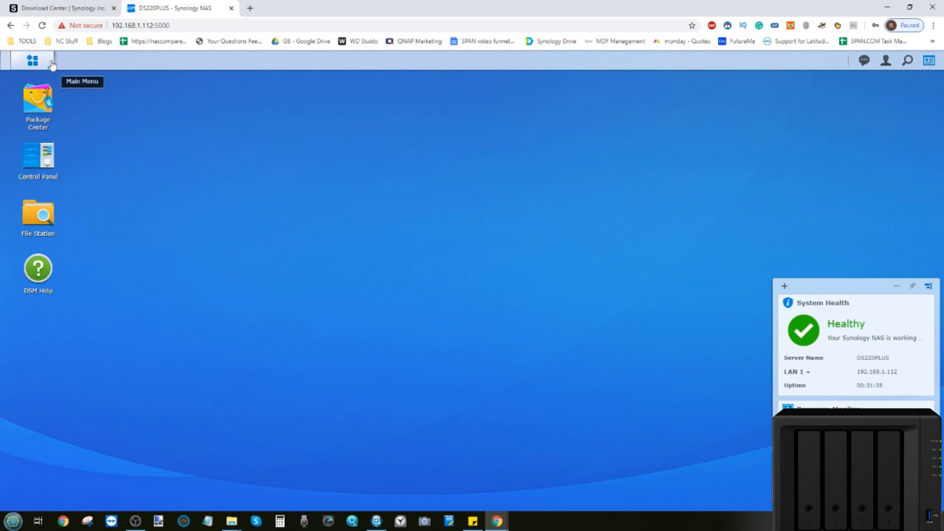
left_click(38, 155)
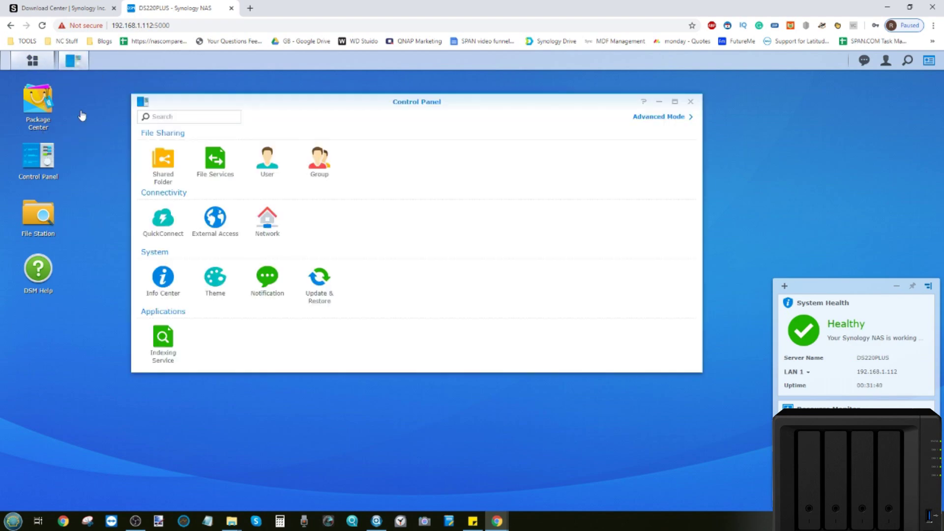
Step: From the User page, launch a new User Creation Wizard via Create > Create user
left_click(267, 161)
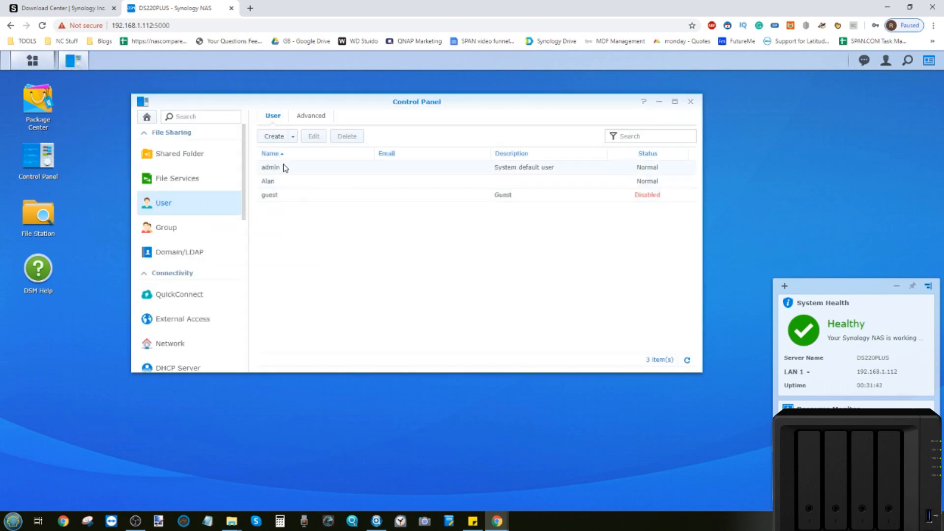
left_click(292, 137)
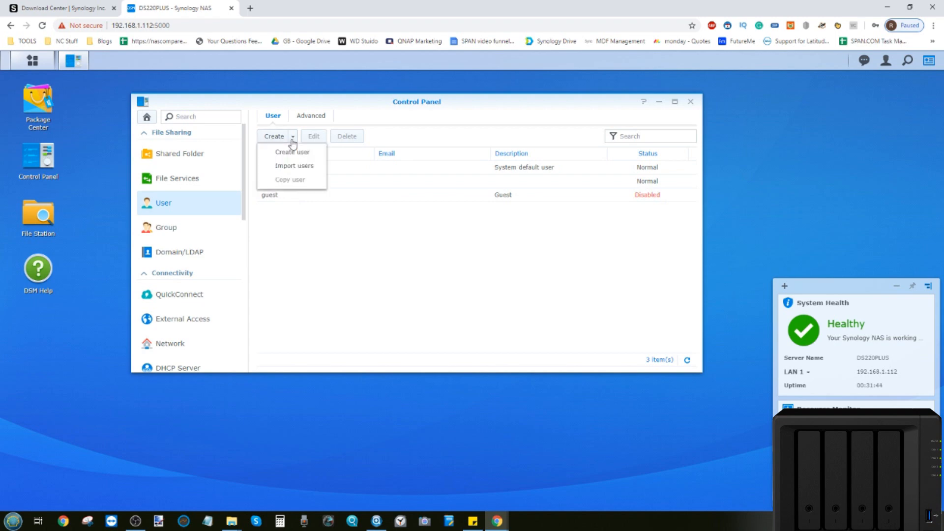
left_click(292, 140)
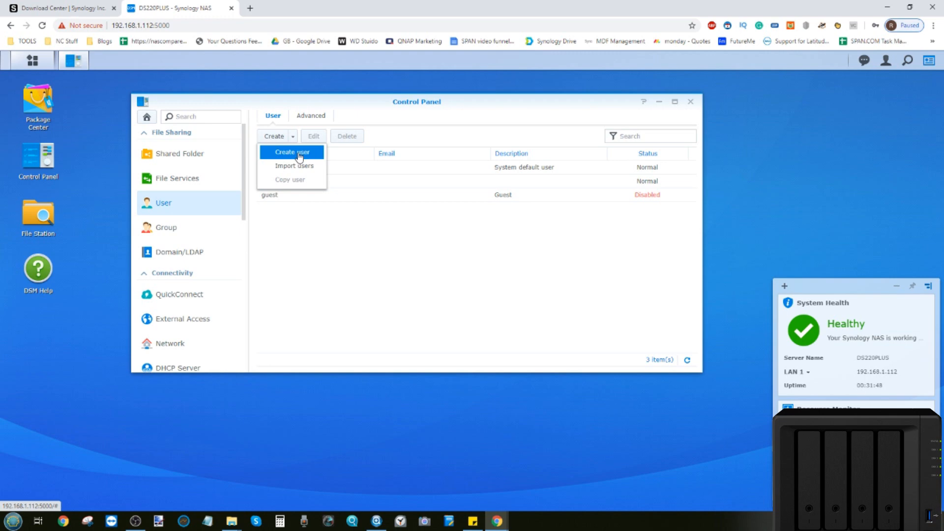
left_click(318, 274)
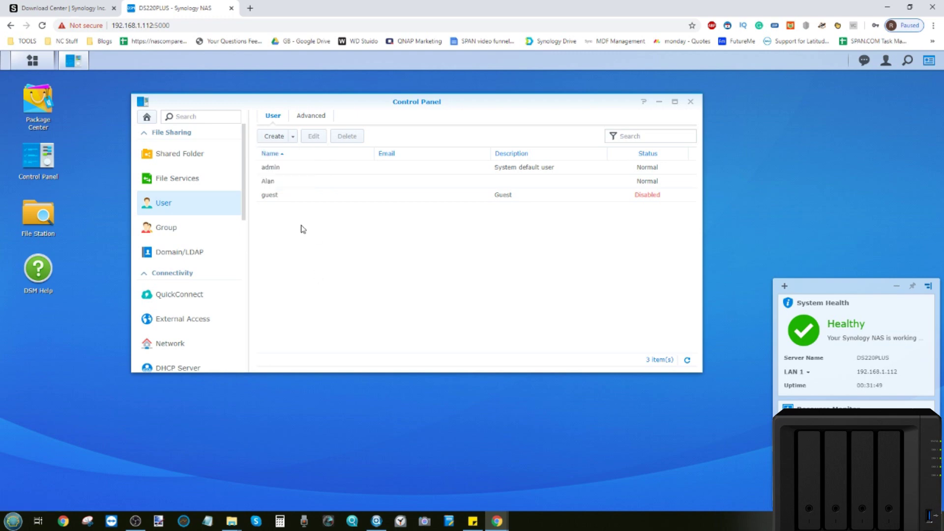
left_click(271, 183)
left_click(292, 137)
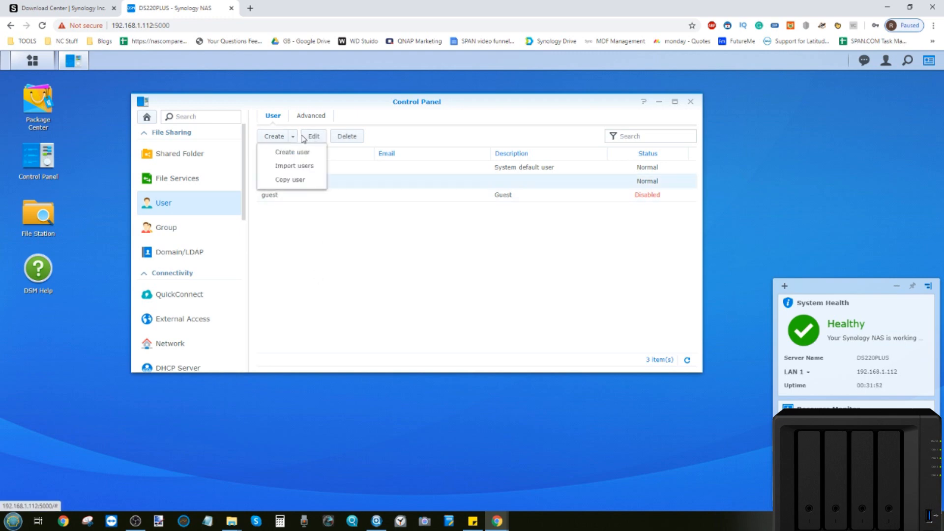
left_click(293, 181)
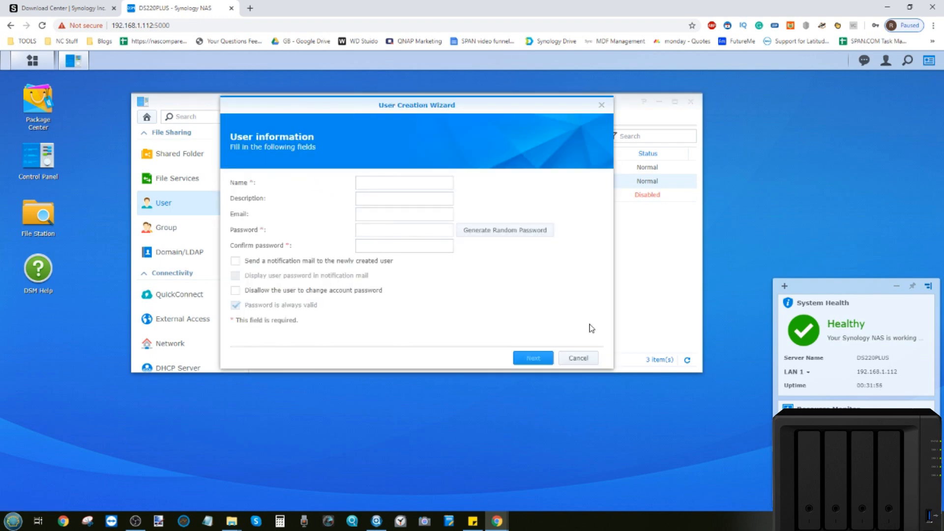
Step: Enter Barbara's name and password, re-entered after a mismatch warning, and apply to create her account
left_click(426, 187)
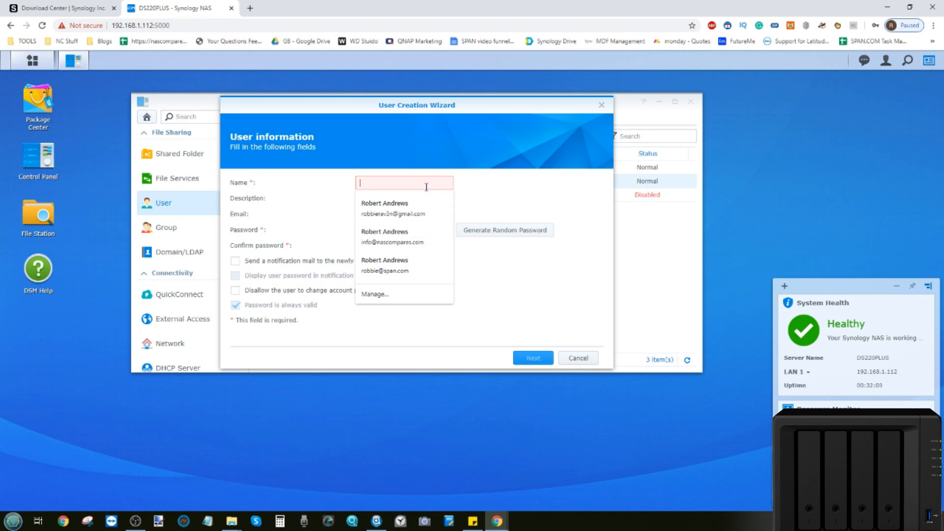
type("Barbara")
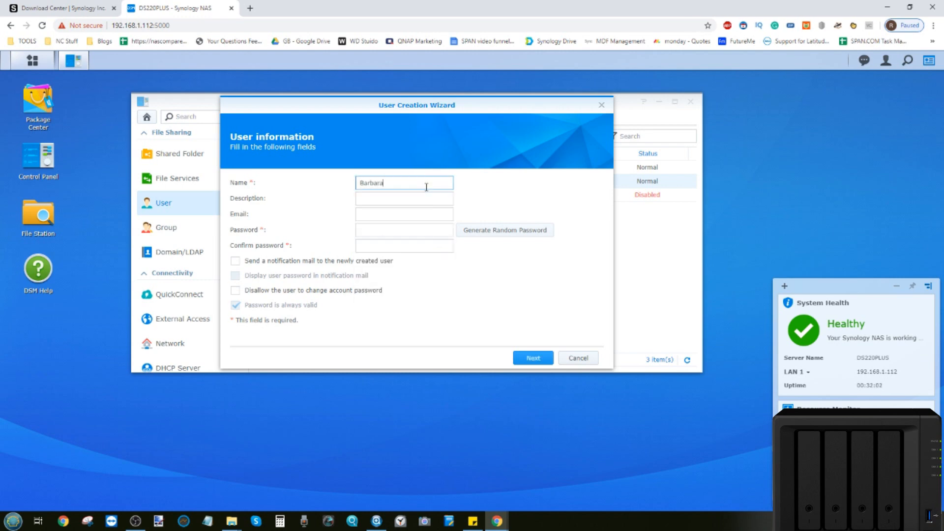
left_click(433, 231)
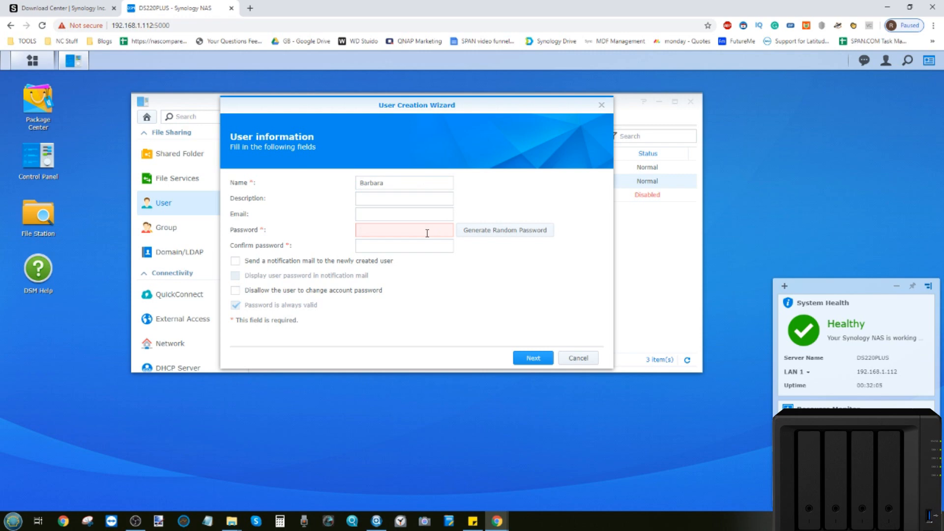
type("barbara")
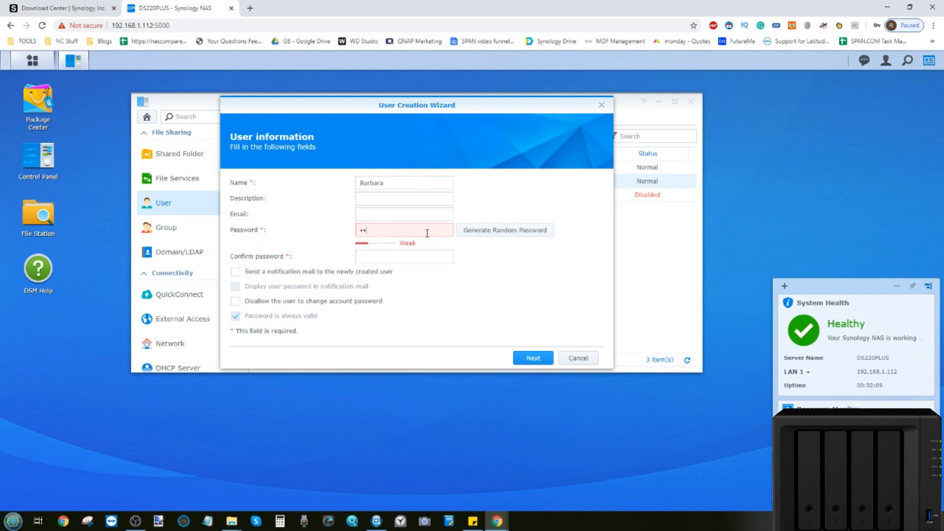
type("ba")
key("Tab")
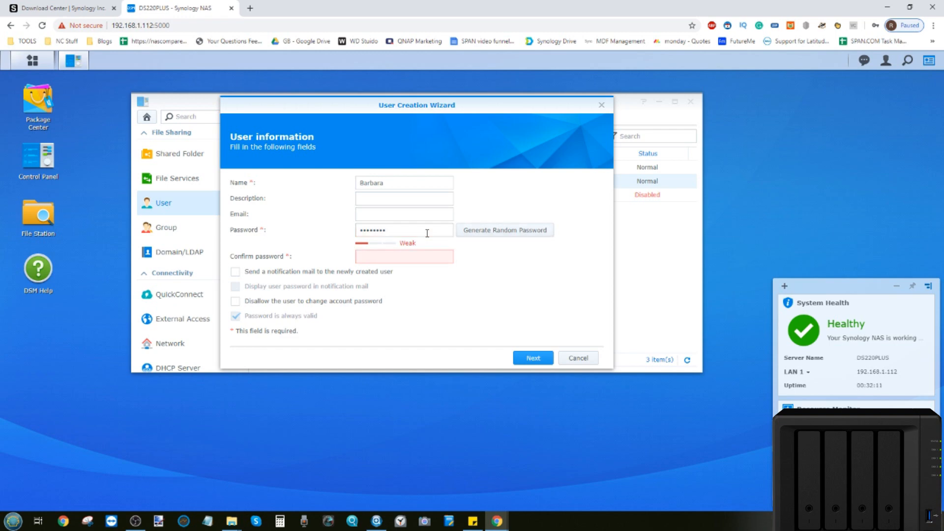
type("b")
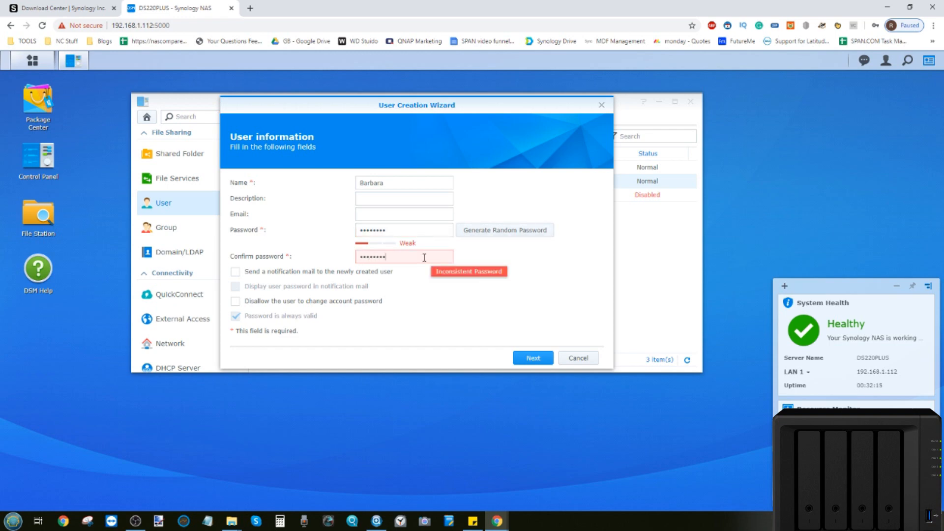
left_click(417, 230)
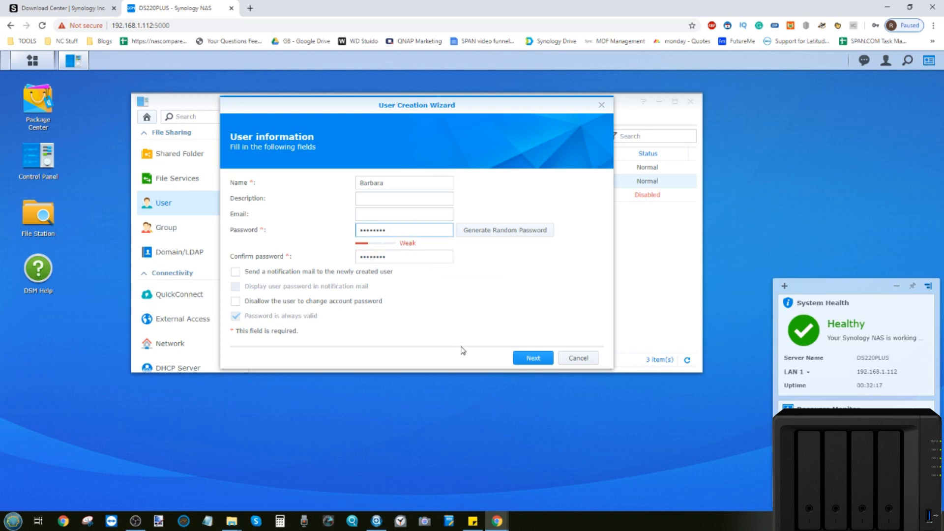
left_click(532, 358)
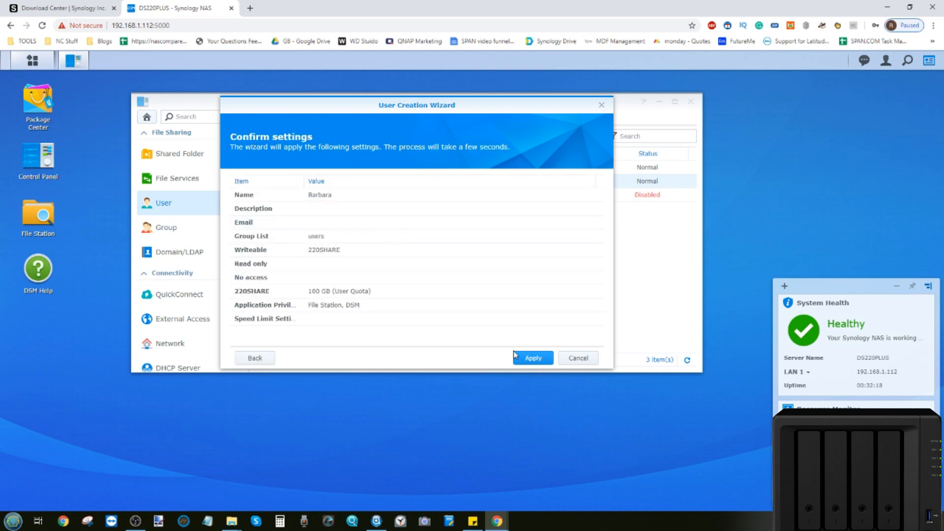
left_click(538, 356)
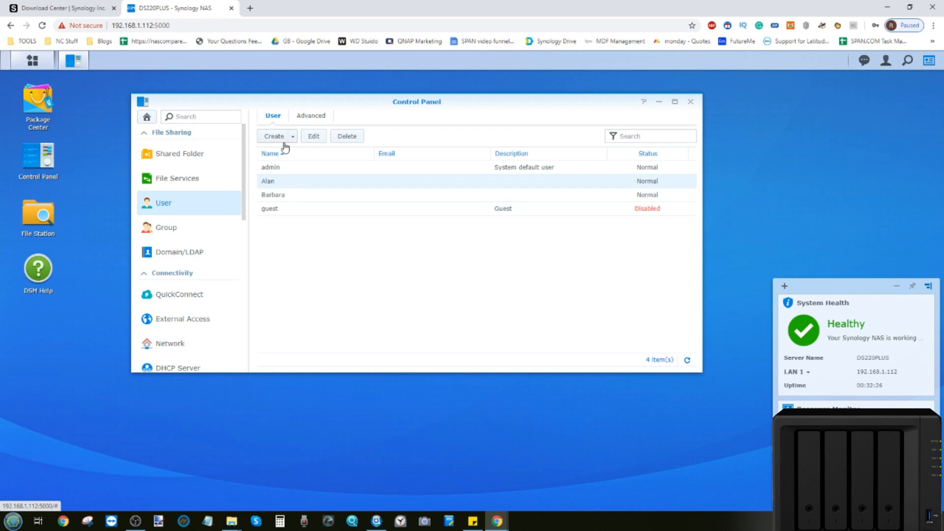
left_click(295, 195)
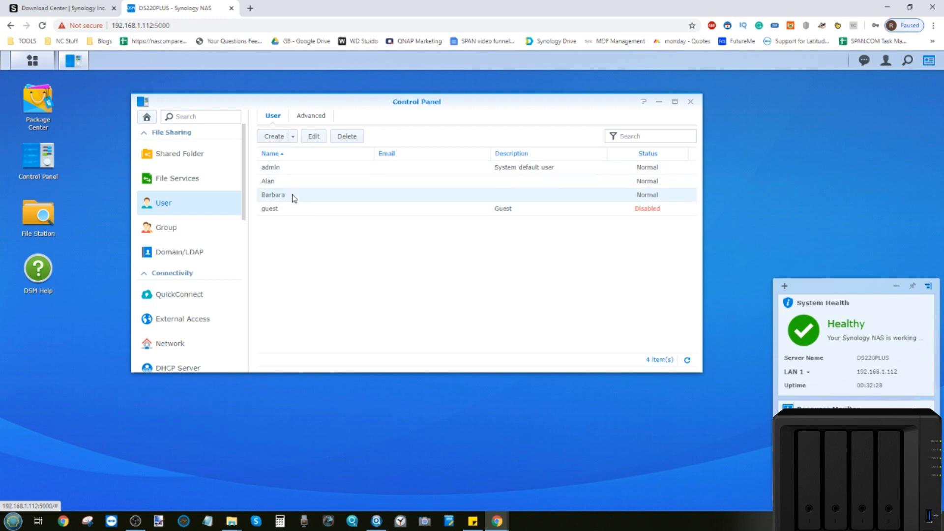
left_click(310, 115)
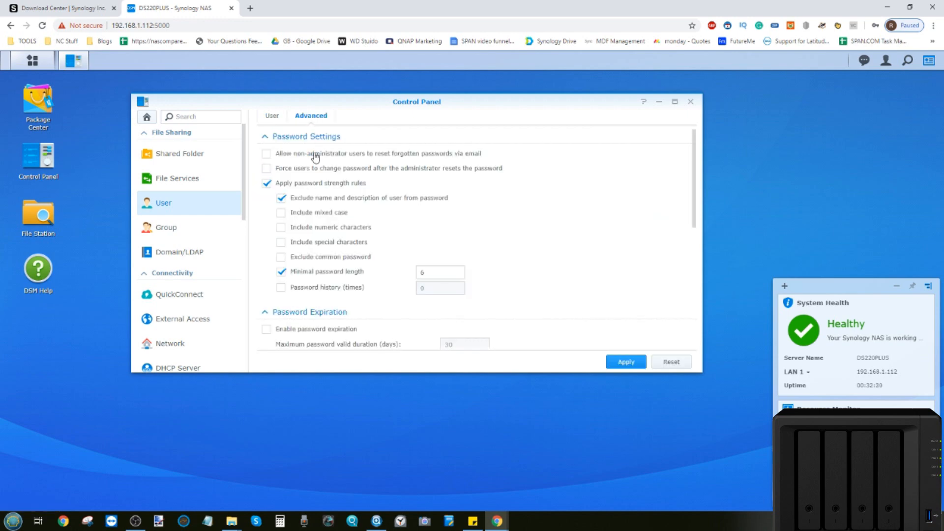
scroll(325, 226, "down", 3)
scroll(325, 227, "down", 3)
scroll(325, 226, "down", 2)
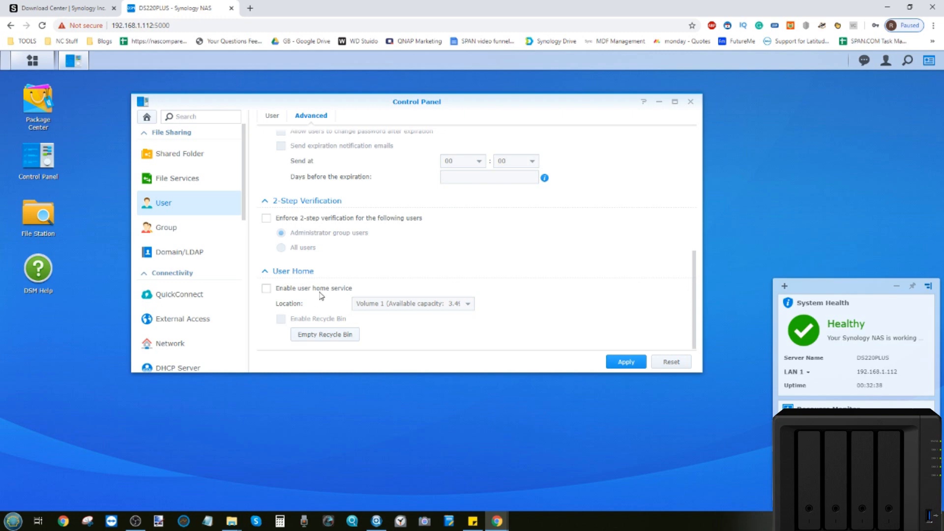
scroll(320, 296, "up", 3)
scroll(320, 295, "up", 2)
scroll(320, 295, "up", 3)
scroll(320, 295, "down", 8)
scroll(320, 295, "up", 5)
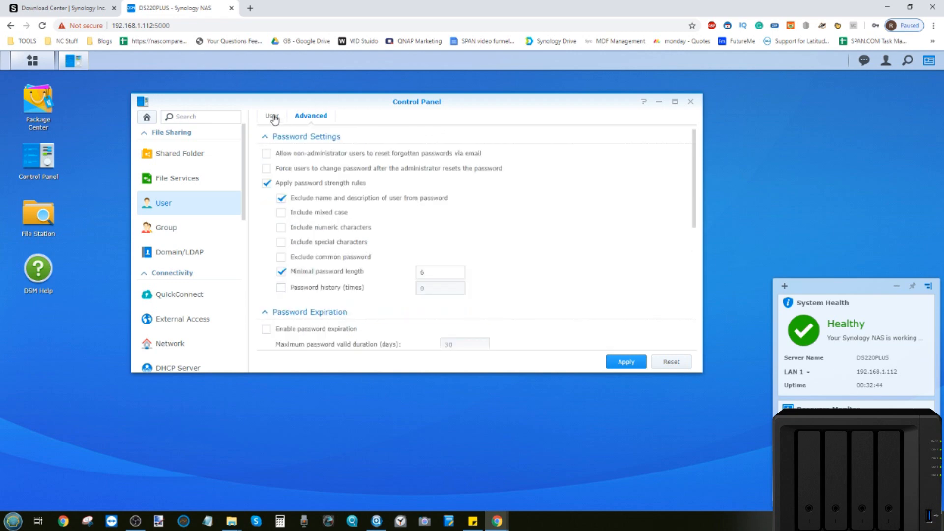
left_click(273, 116)
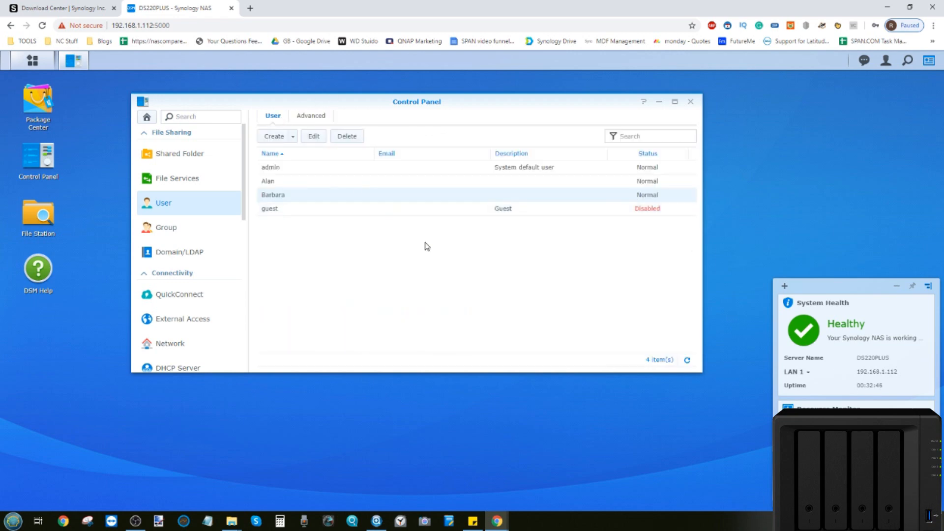
Step: Create user Chris with a name and password through the wizard, then return to the Control Panel overview
left_click(294, 138)
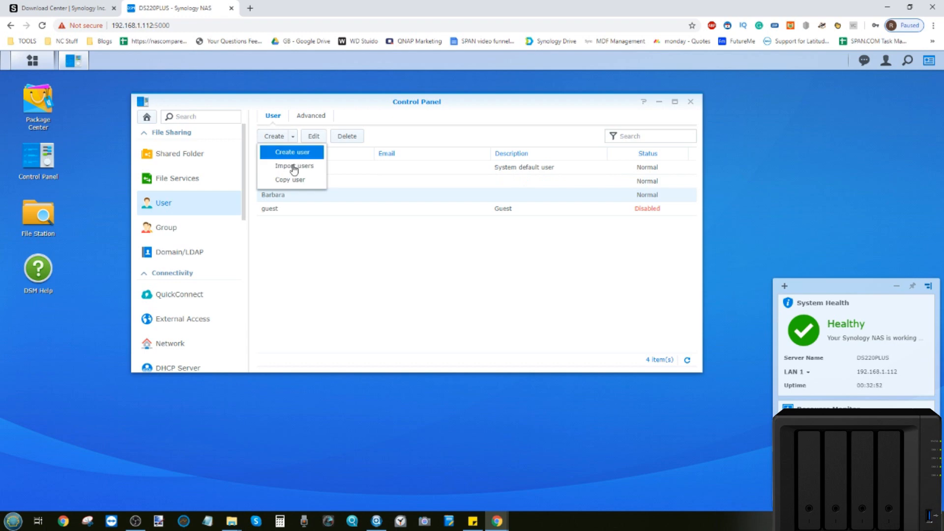
left_click(292, 180)
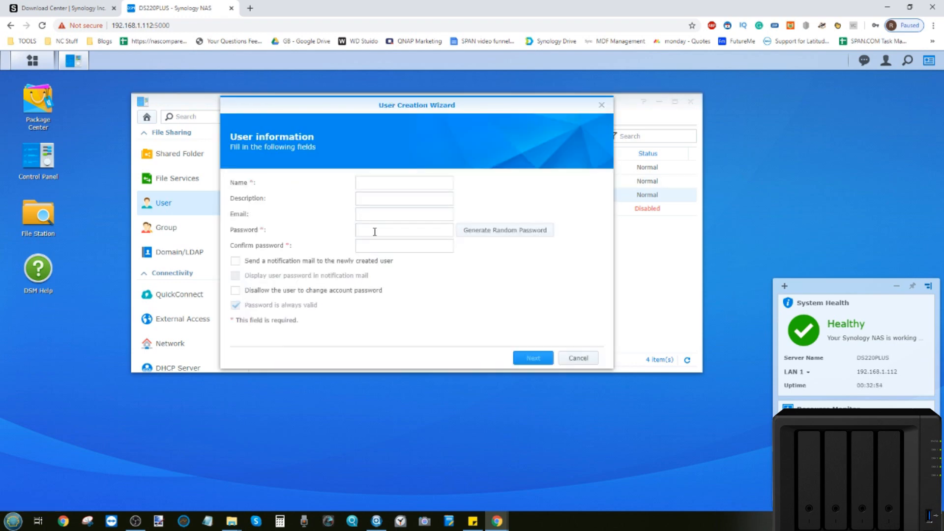
left_click(379, 182)
type("Chri")
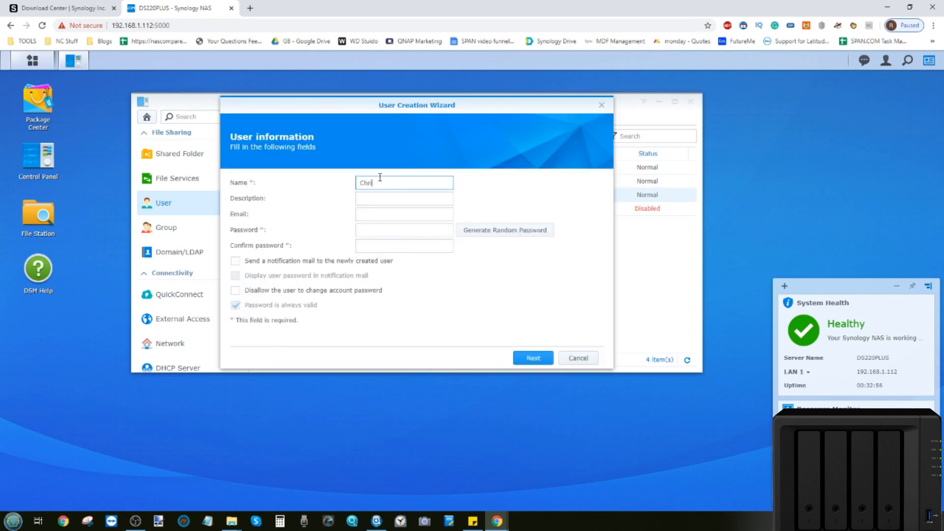
key("Tab")
key("Tab")
key("Tab")
type("chris")
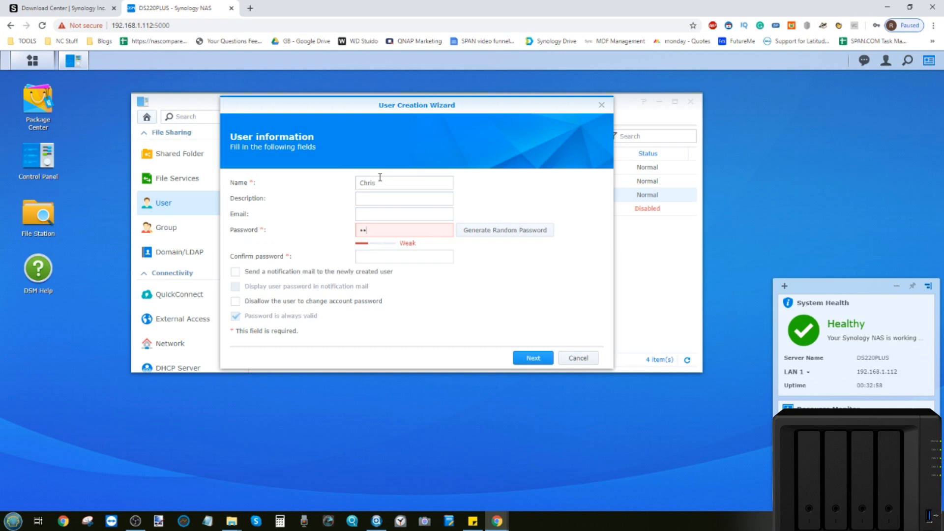
key("Tab")
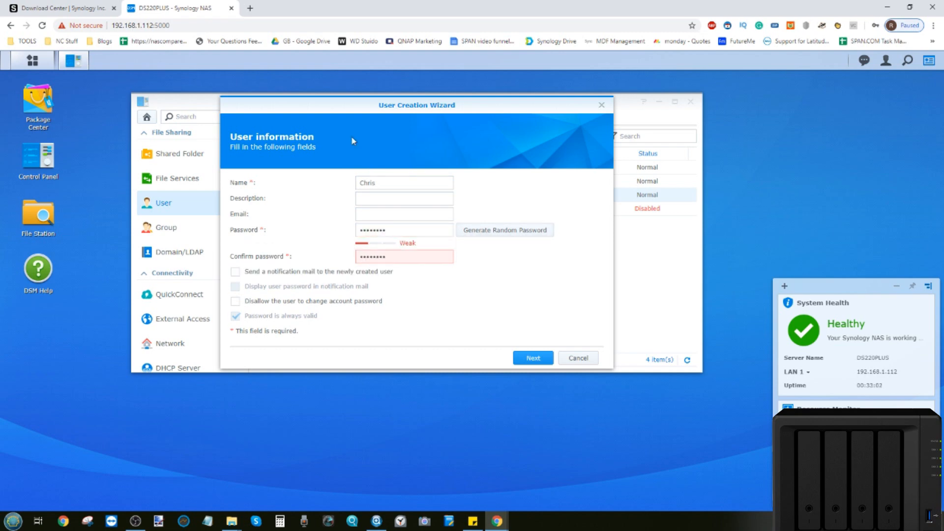
left_click(533, 358)
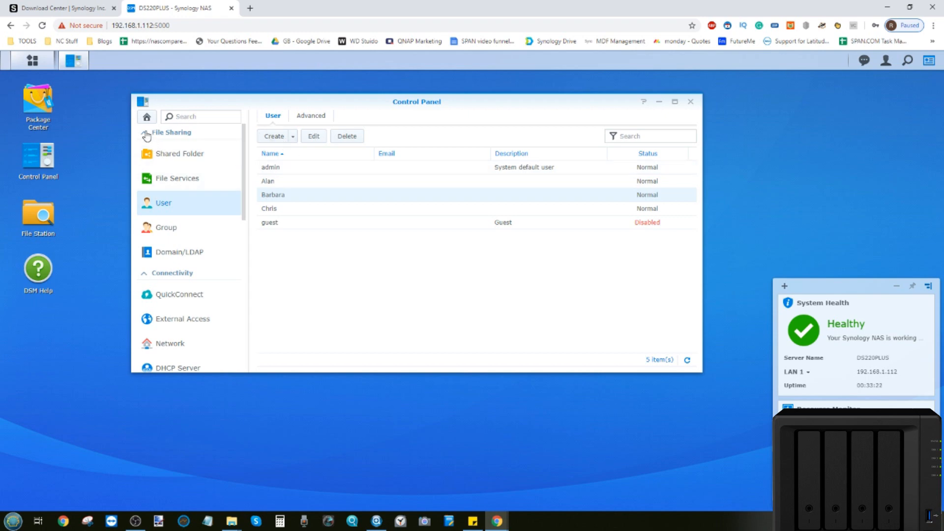
left_click(146, 116)
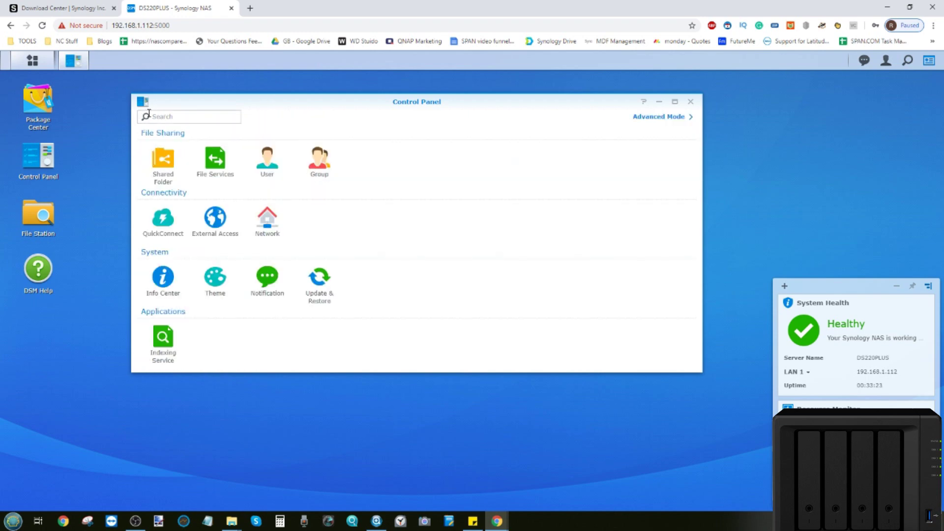
Step: Begin creating a new group named SALES in Control Panel's group management
left_click(317, 164)
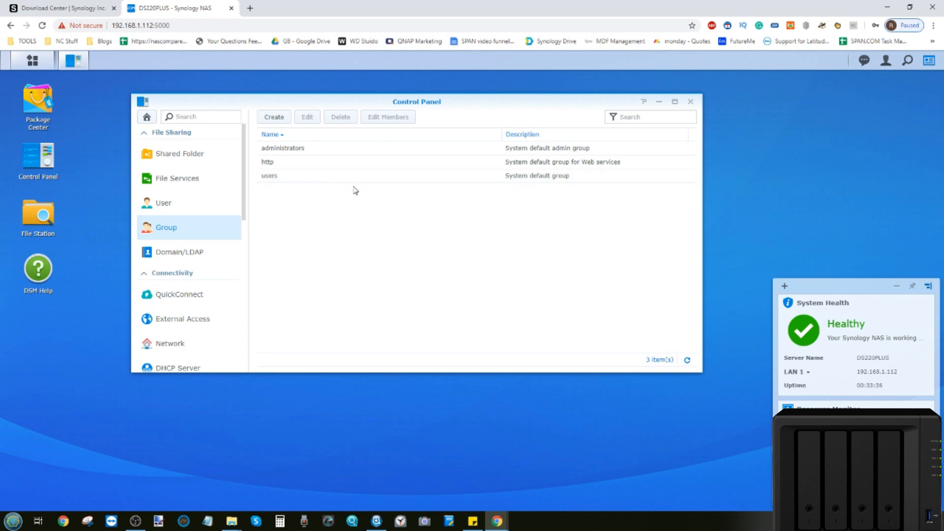
left_click(274, 117)
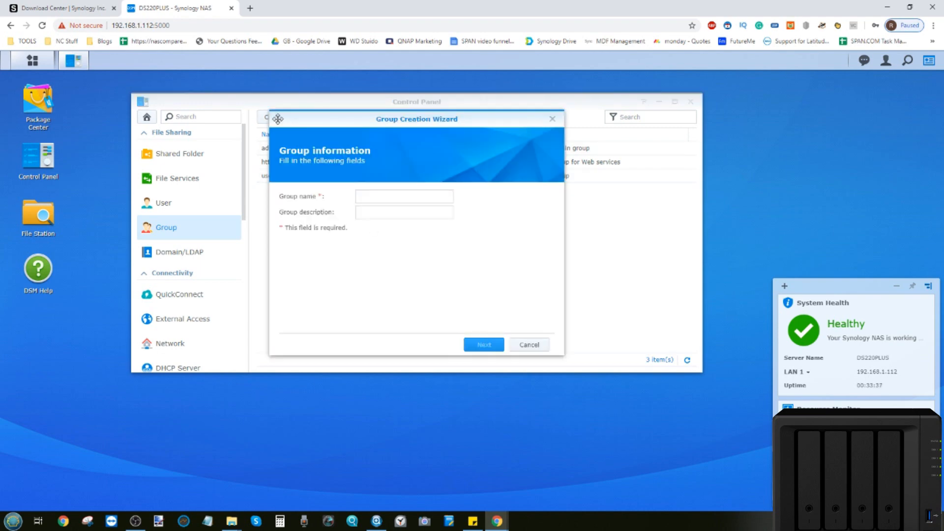
left_click(388, 198)
type("SALES")
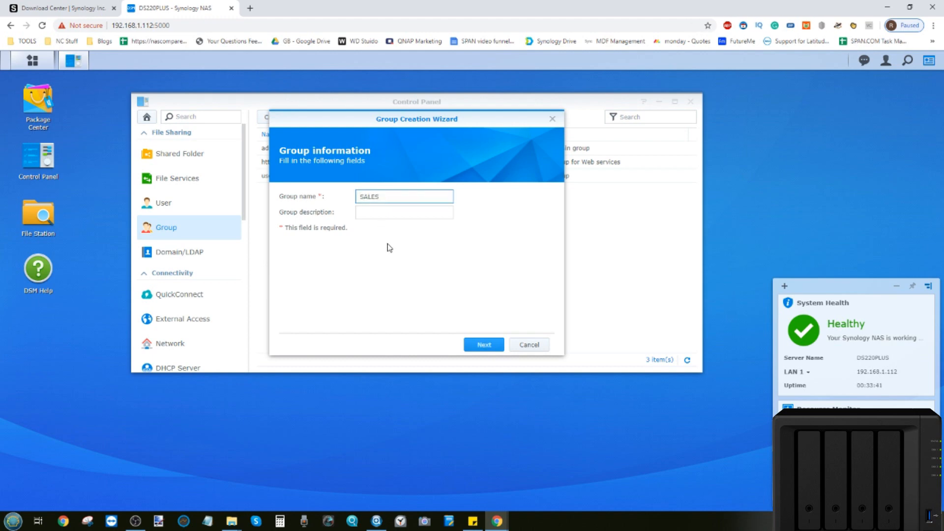
left_click(484, 344)
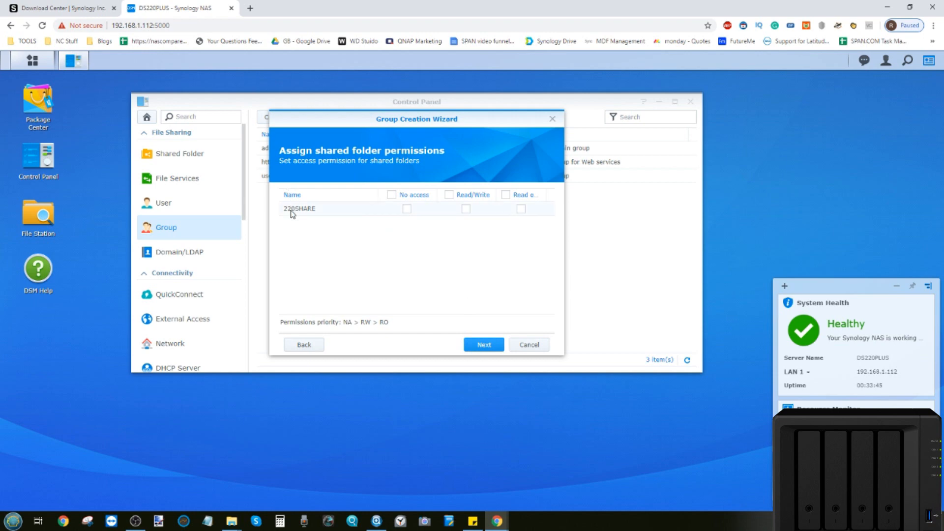
Step: Give SALES read/write access to 220SHARE and a 300 GB storage quota on it
left_click(450, 195)
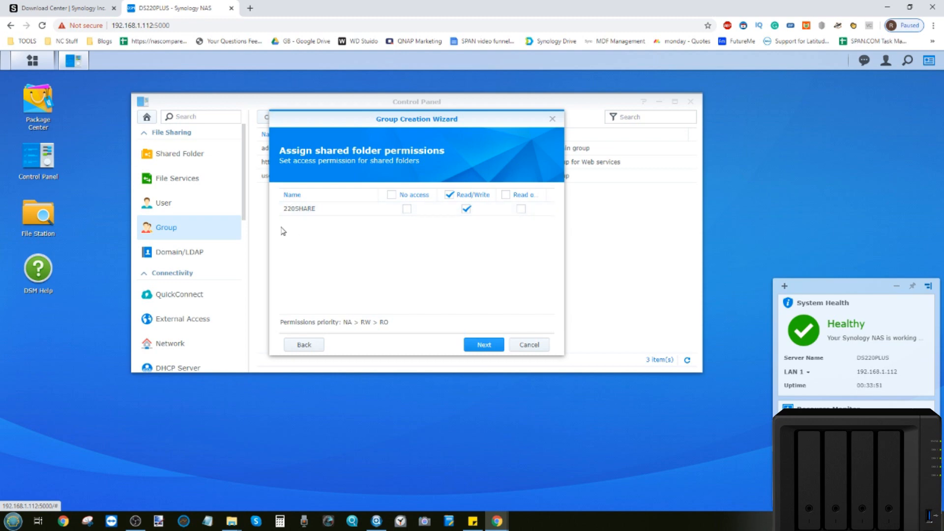
left_click(493, 346)
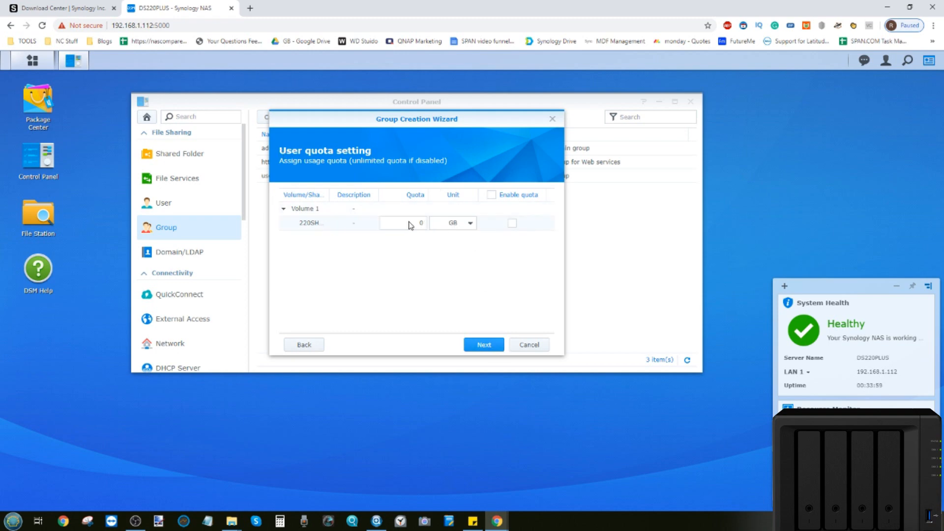
left_click(414, 223)
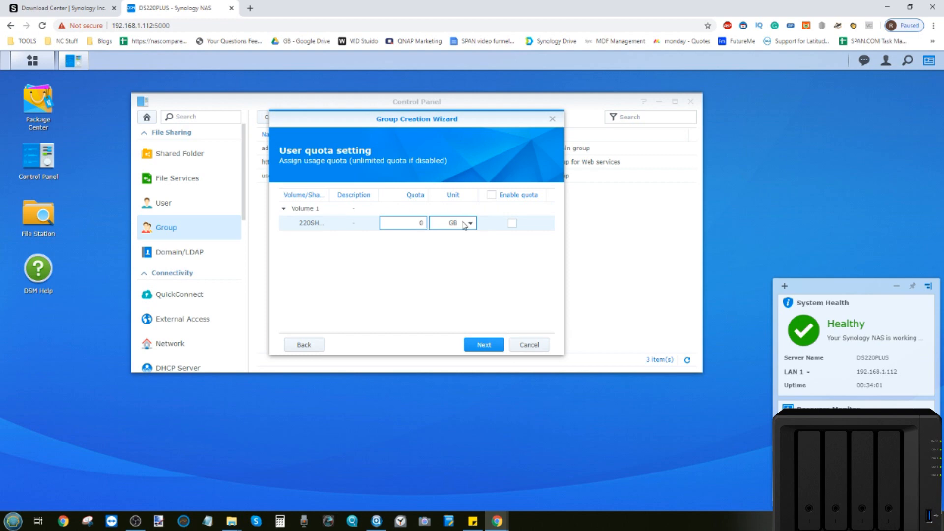
left_click(513, 223)
double_click(424, 223)
left_click(484, 344)
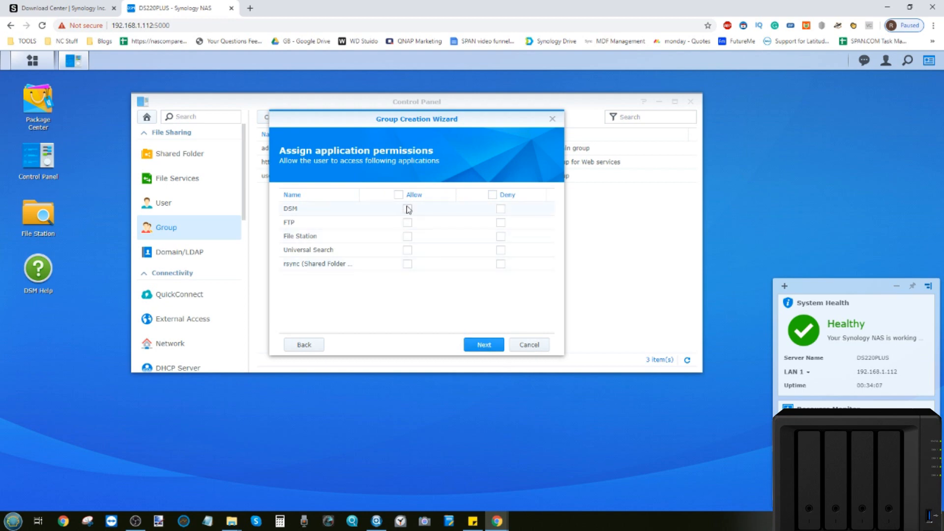
Step: Allow all applications, keep default speed limits, apply to create SALES and select it
left_click(399, 194)
left_click(481, 345)
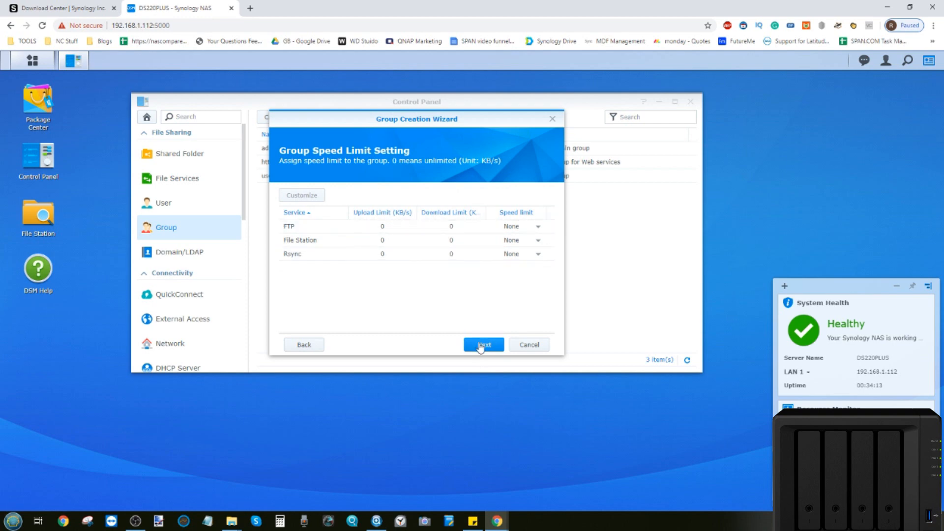
left_click(485, 344)
left_click(484, 345)
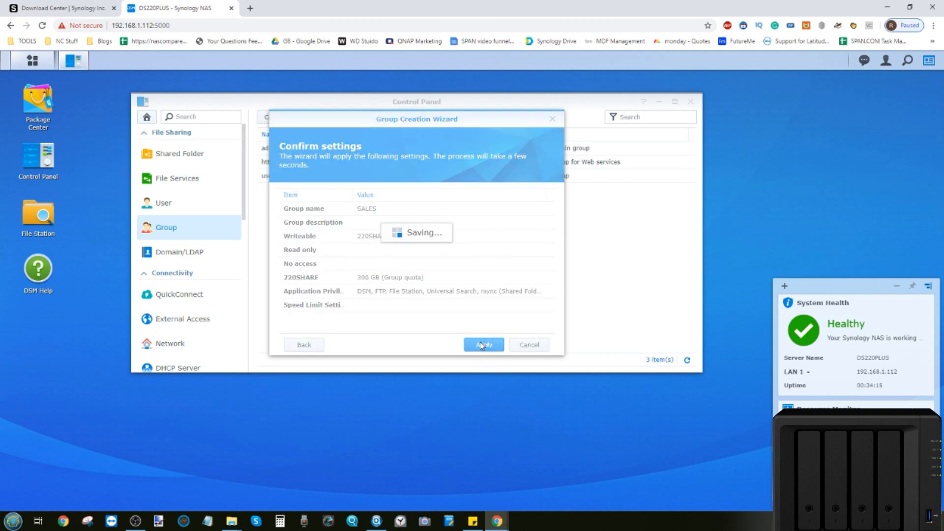
left_click(285, 177)
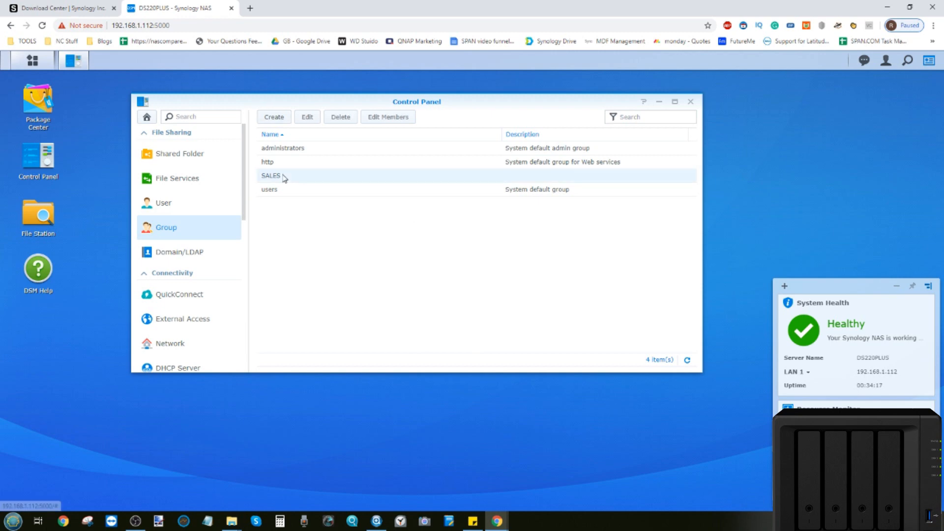
Step: Add Alan and then Barbara to the SALES member list and save the membership
left_click(388, 116)
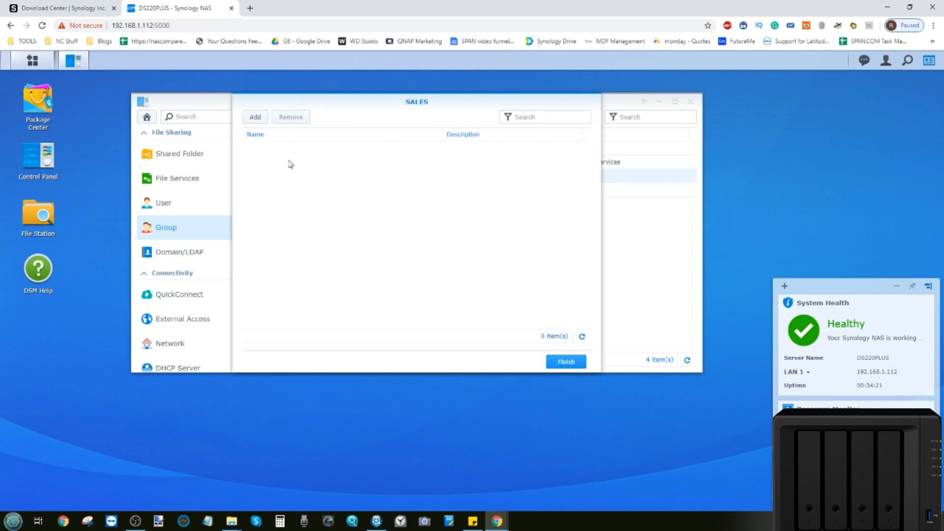
left_click(255, 117)
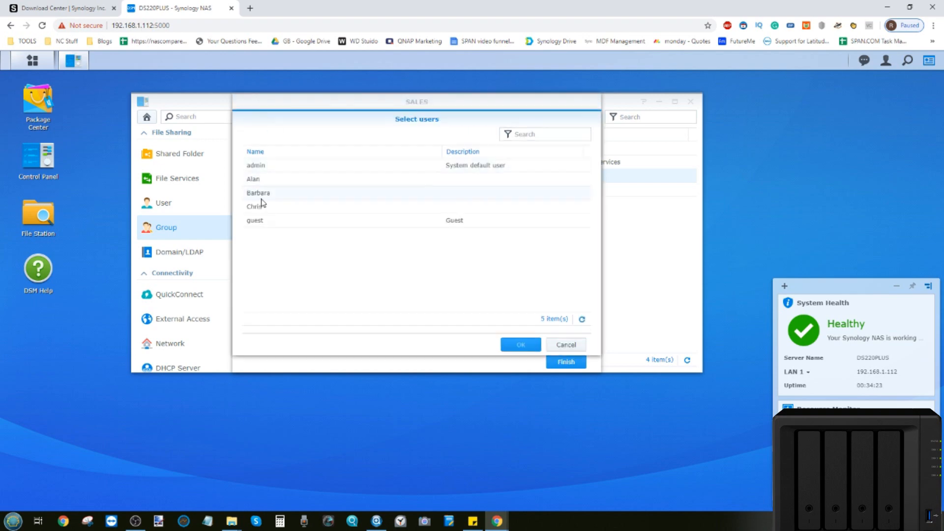
left_click(261, 180)
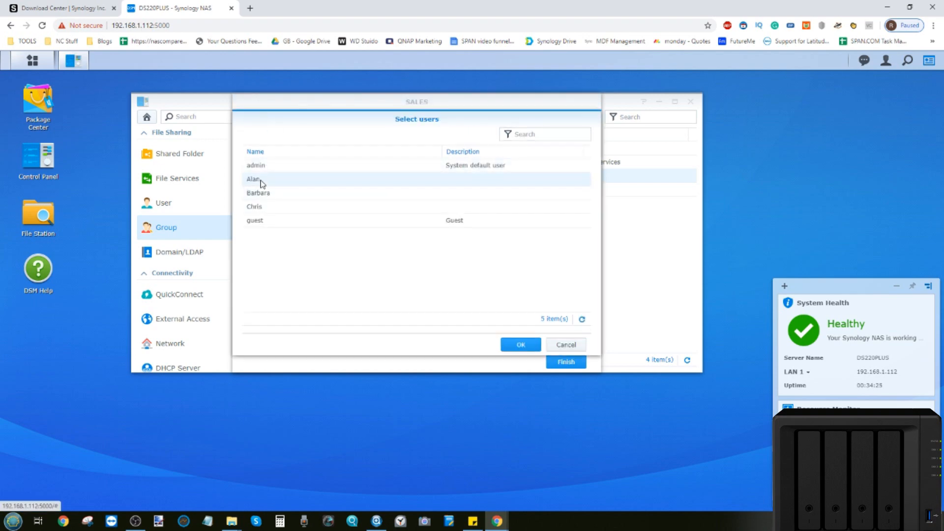
left_click(521, 345)
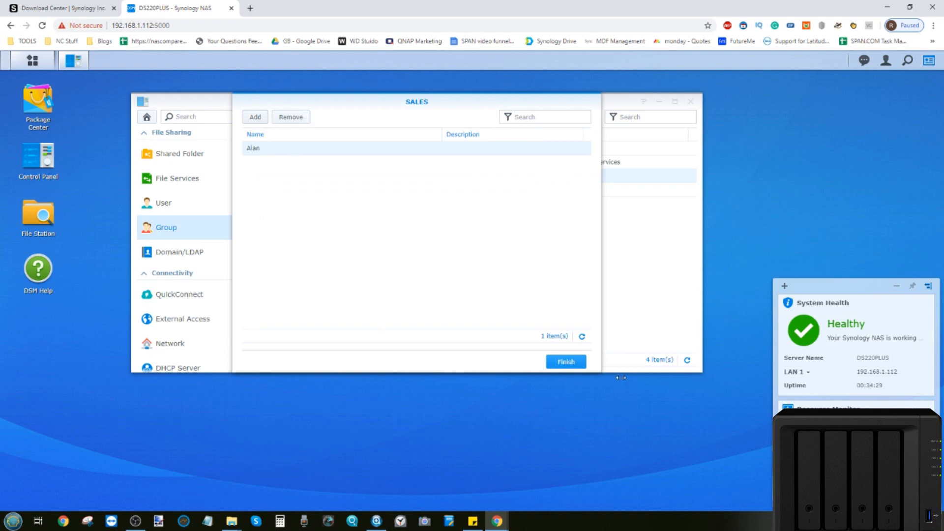
left_click(256, 116)
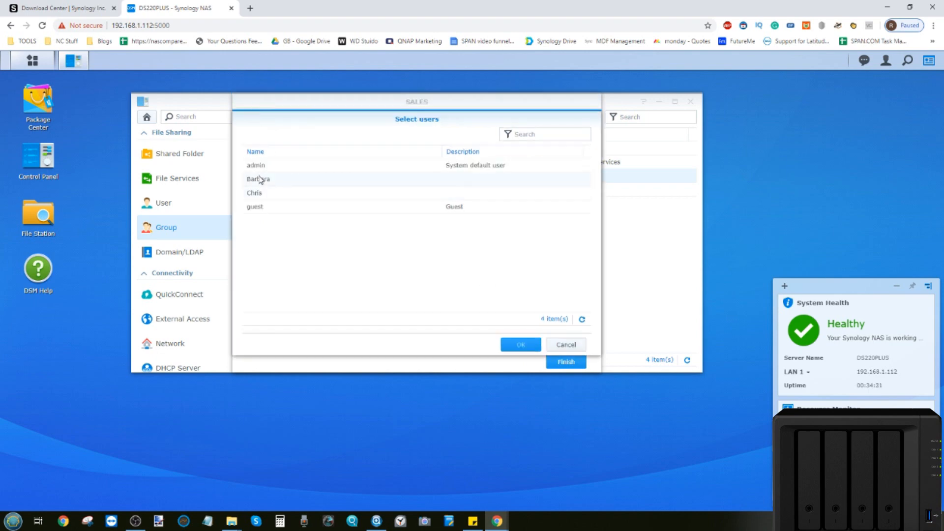
left_click(259, 180)
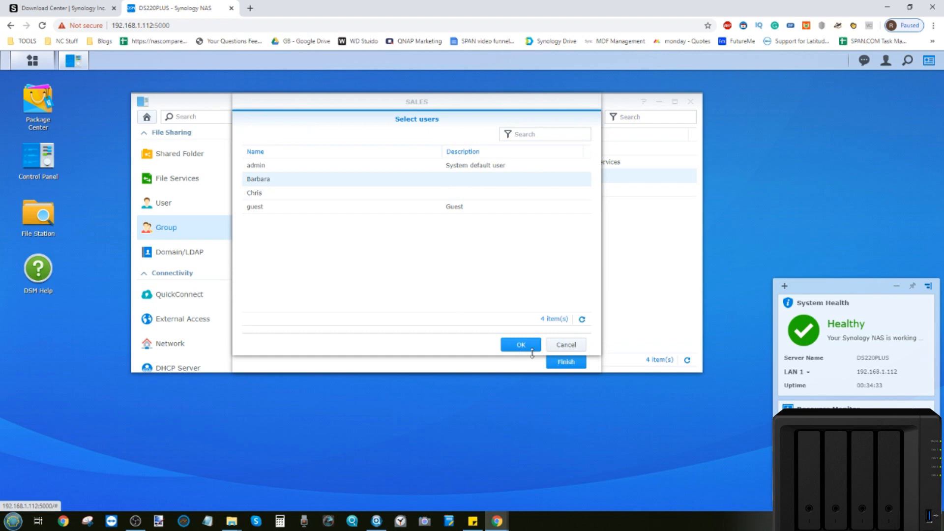
left_click(521, 346)
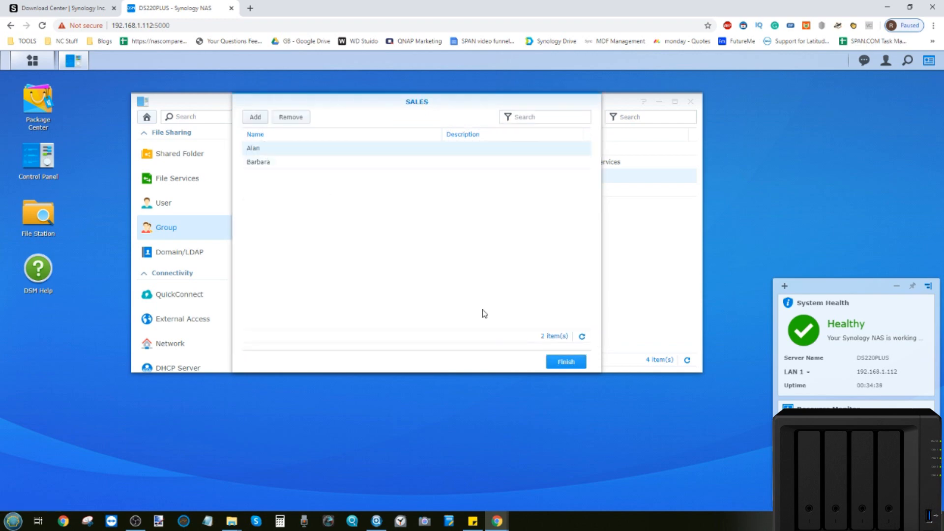
left_click(559, 364)
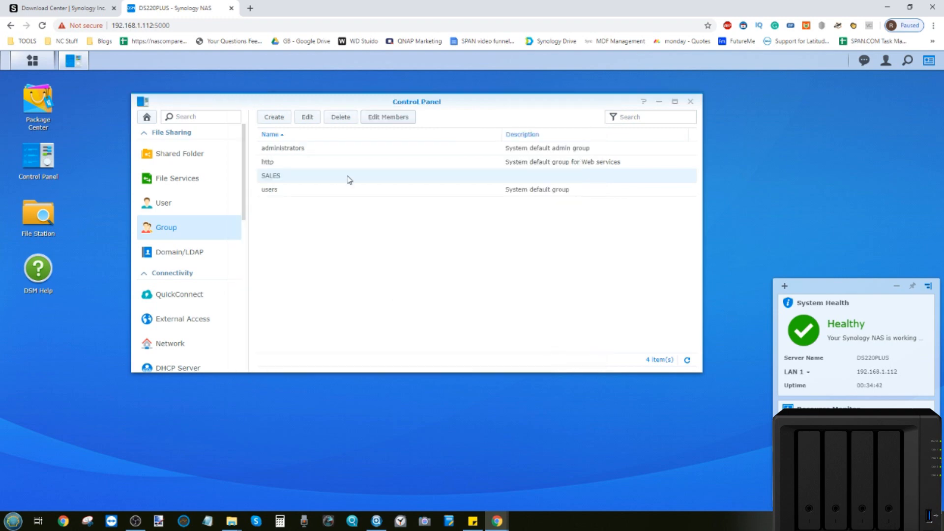
Step: Begin a new group named LOGISTICS with read-only access to 220SHARE
left_click(274, 117)
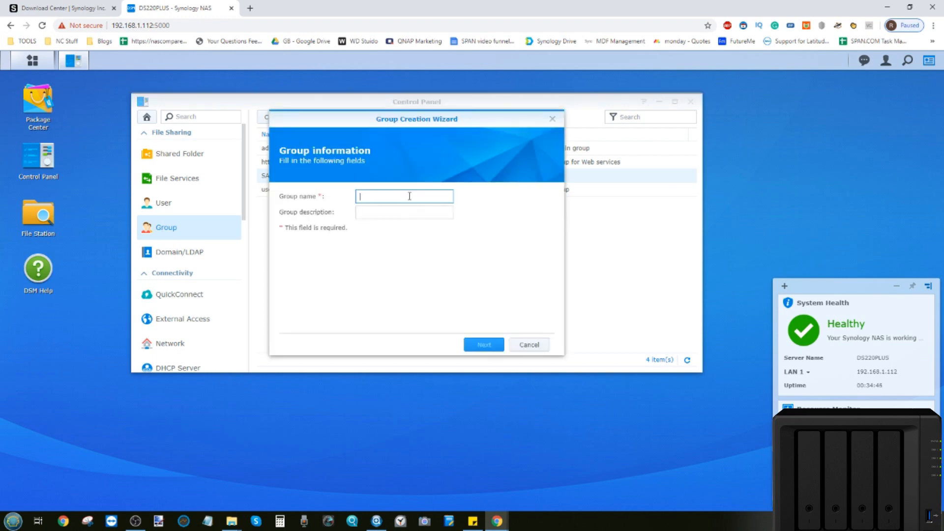
type("LOGISTI")
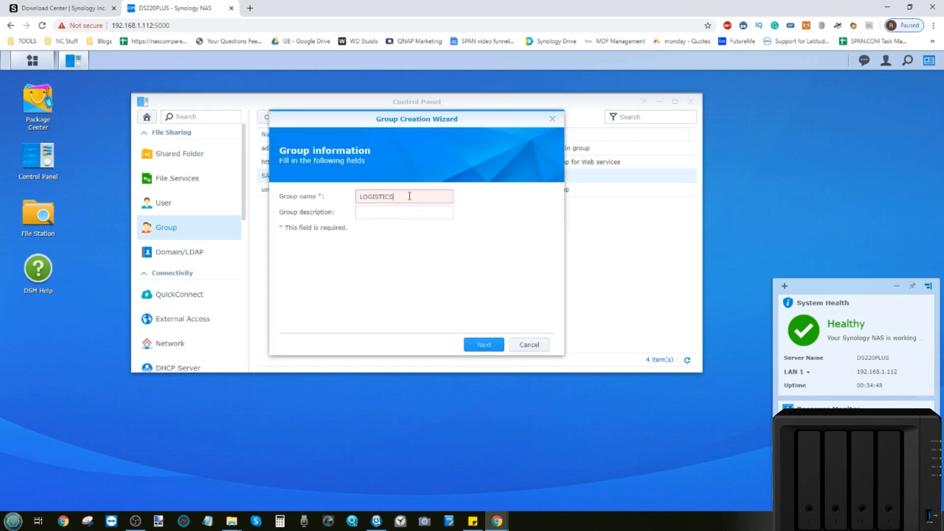
type("CS")
left_click(477, 344)
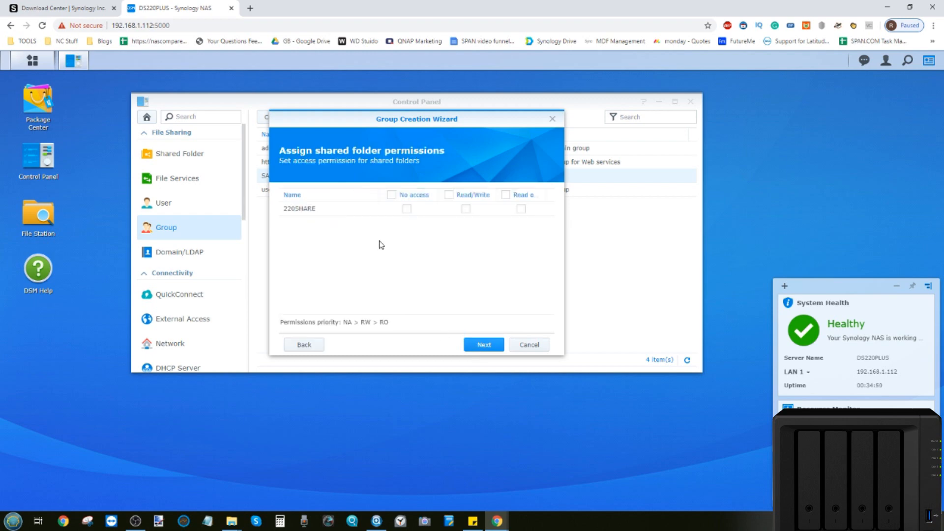
left_click(507, 195)
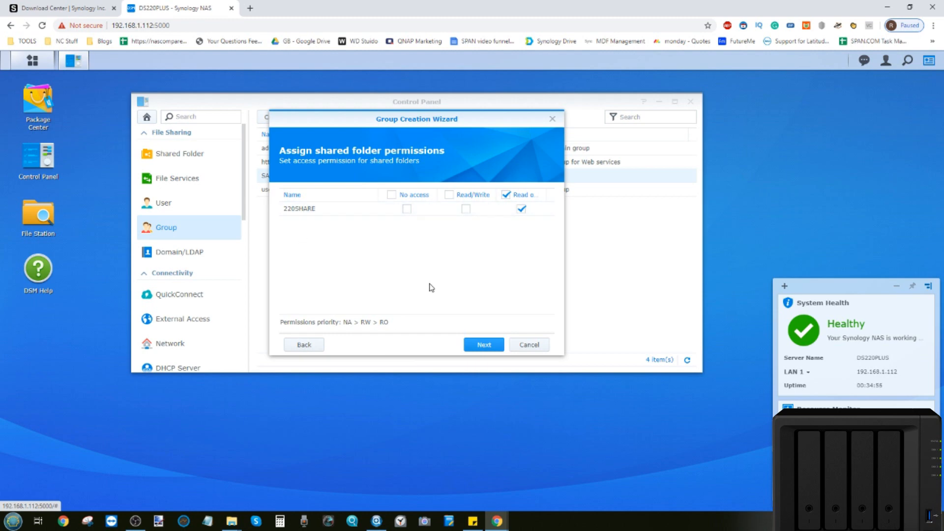
left_click(484, 345)
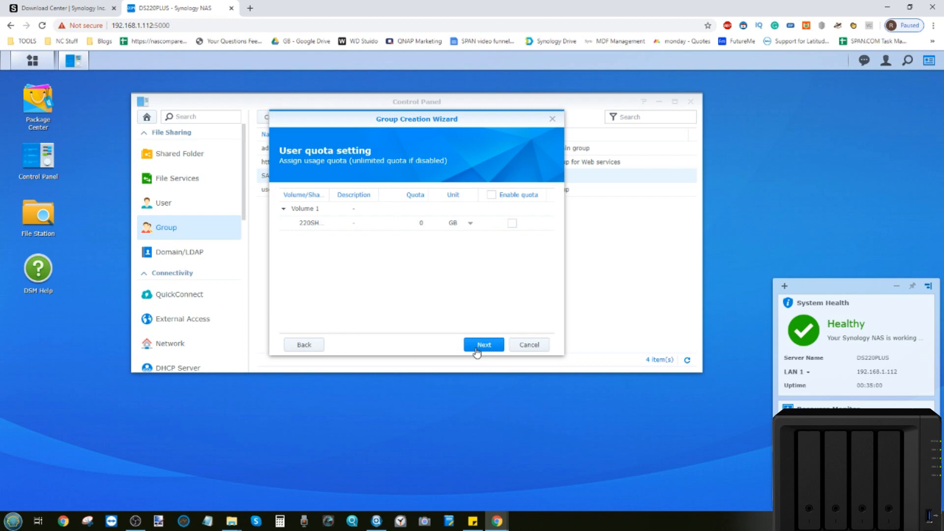
Step: Skip the quota, allow File Station, keep default speed limits and apply to create LOGISTICS
left_click(477, 351)
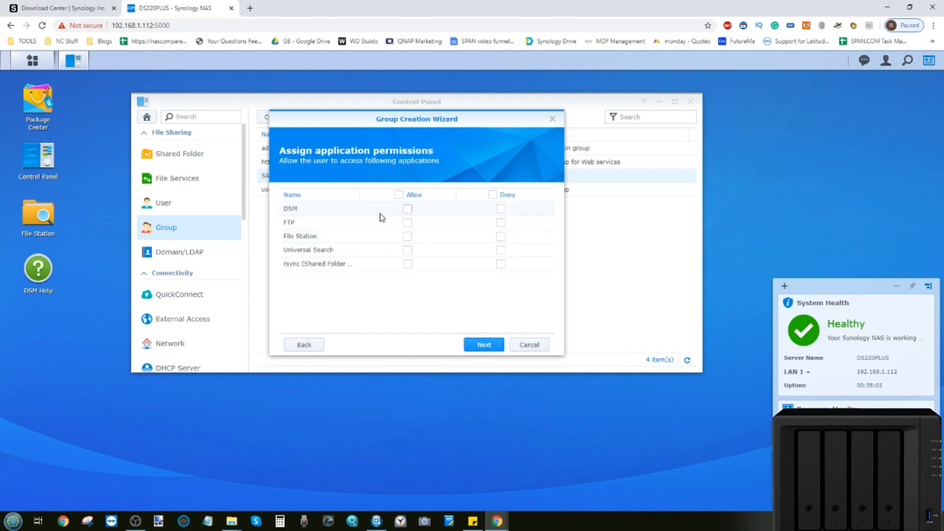
left_click(407, 237)
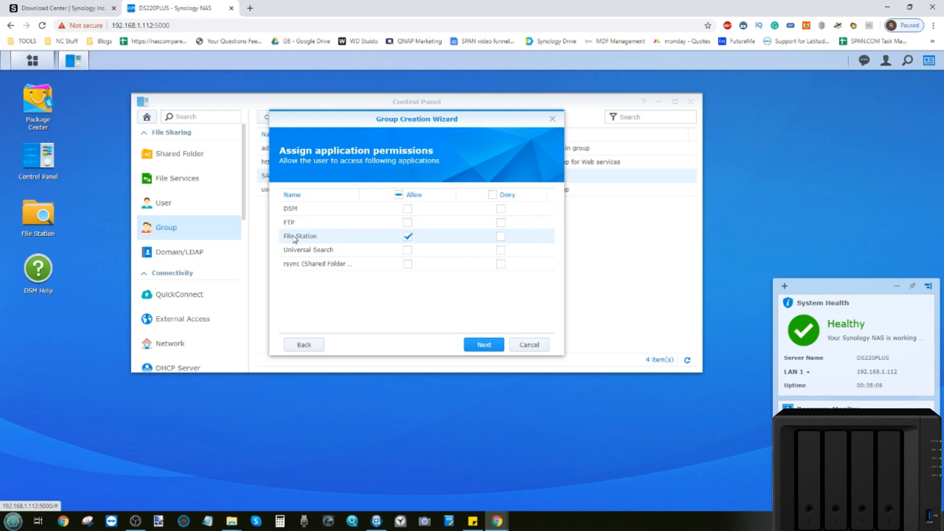
left_click(485, 345)
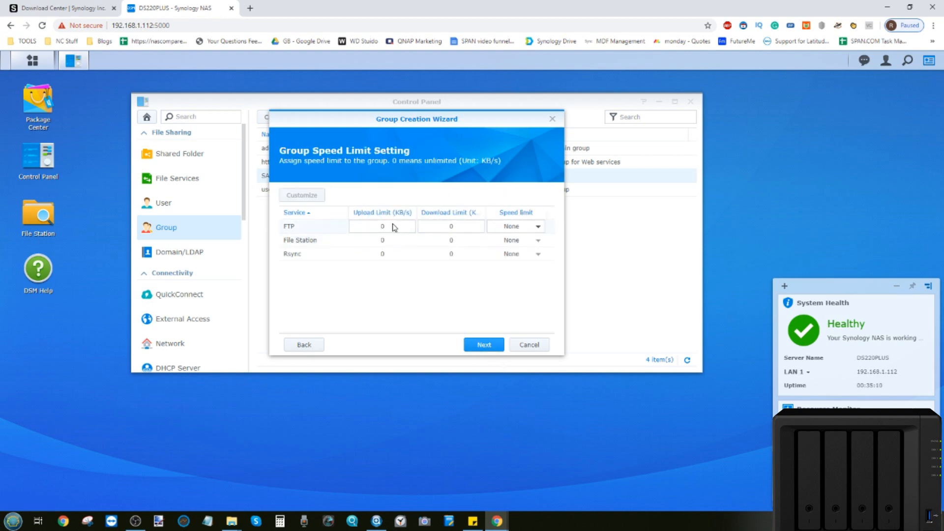
left_click(484, 344)
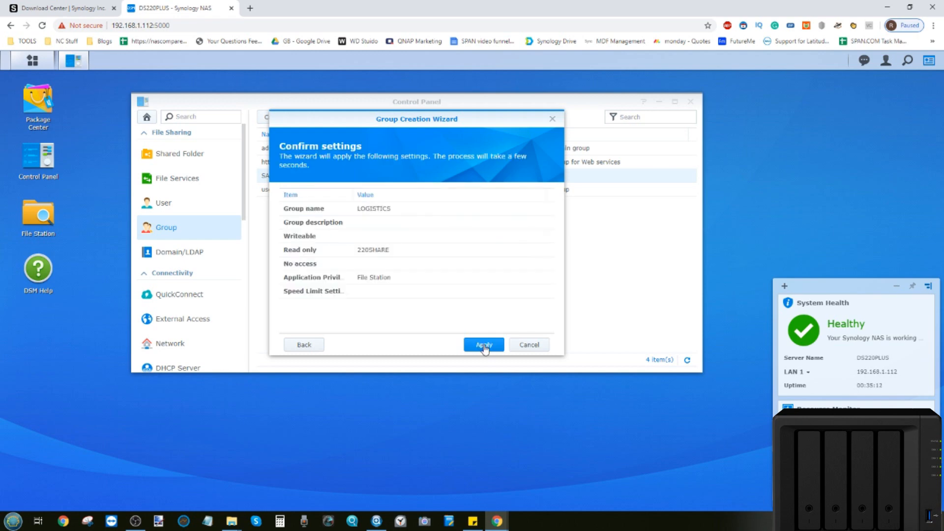
left_click(485, 347)
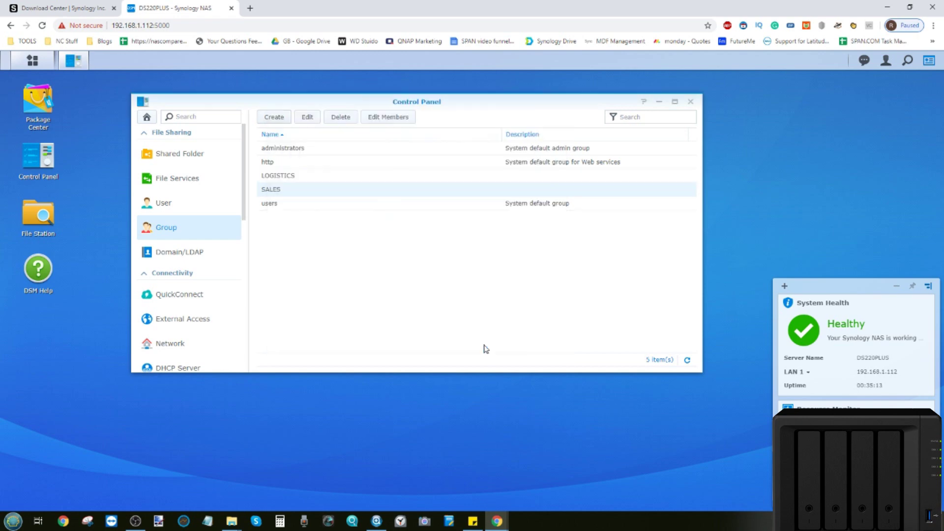
left_click(272, 178)
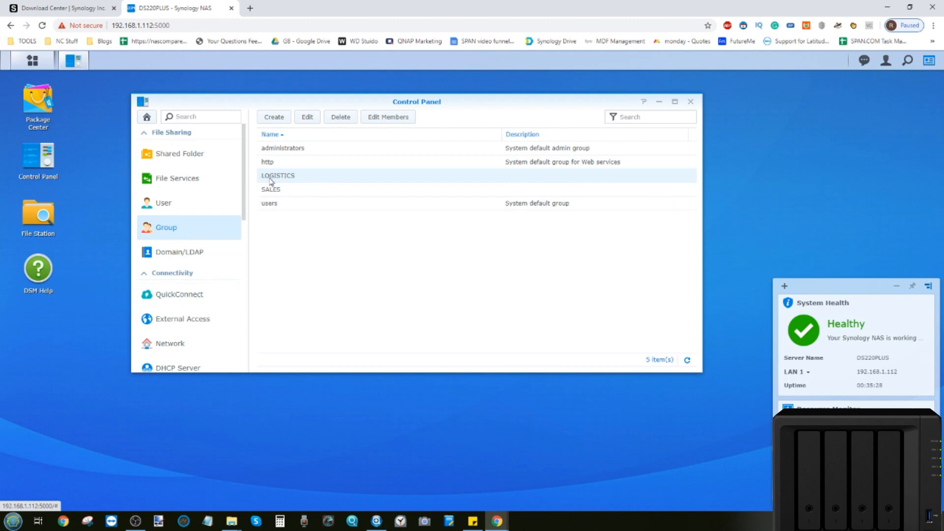
left_click(269, 190)
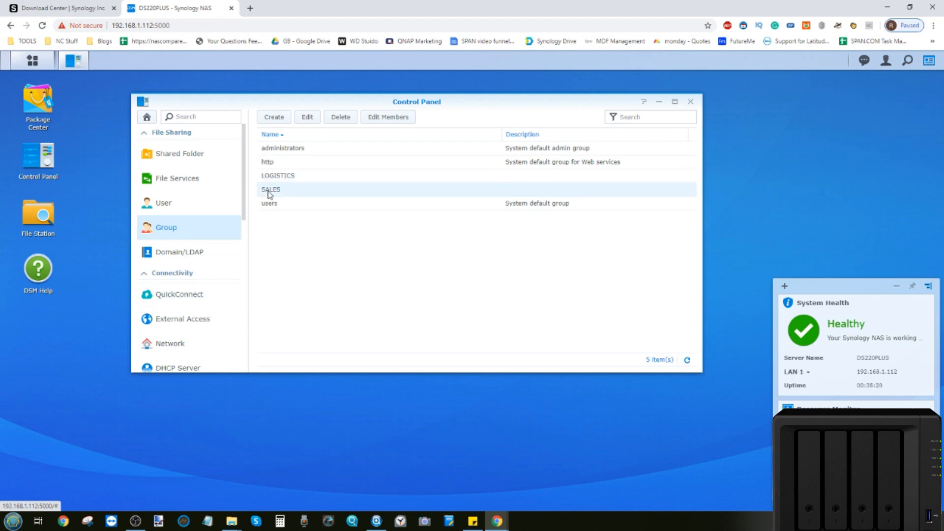
Step: Browse the SALES group's Permissions, Quota, Applications and Speed Limit tabs, cancel, and close Control Panel
left_click(308, 117)
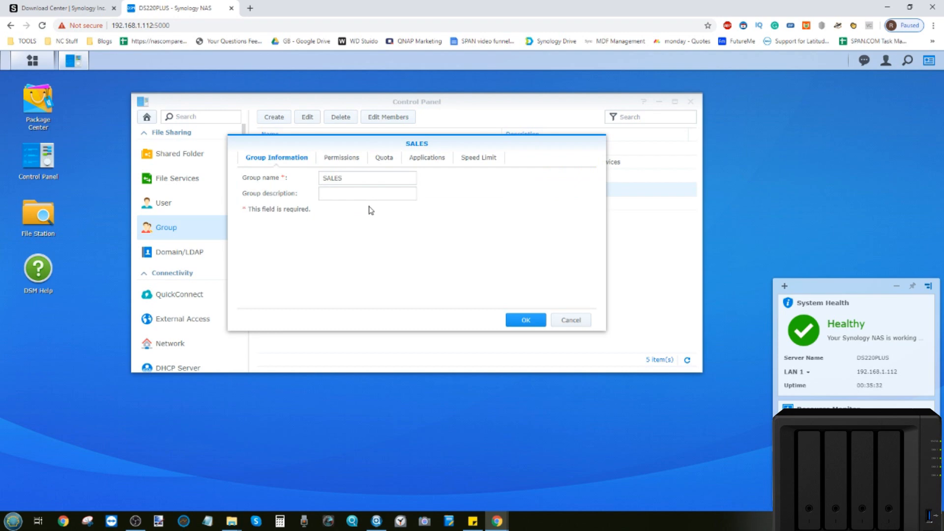
left_click(341, 158)
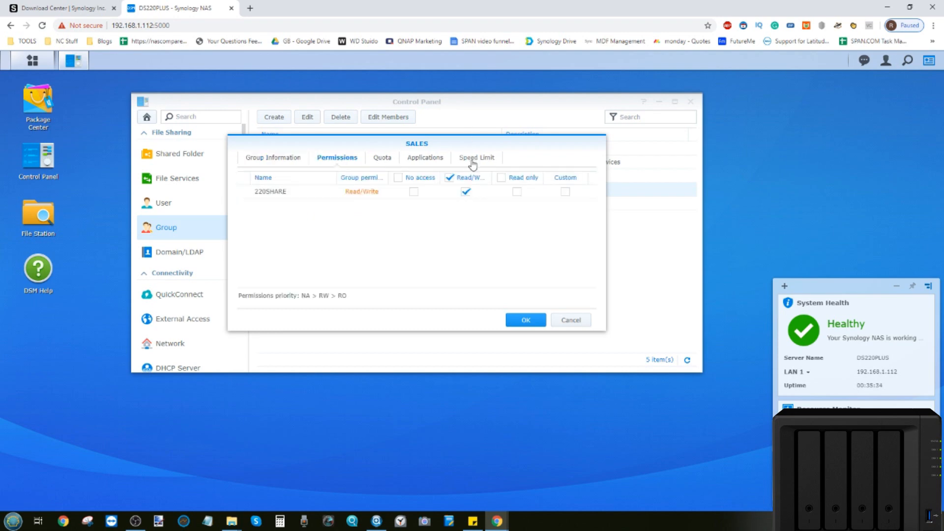
left_click(478, 158)
left_click(418, 157)
left_click(377, 157)
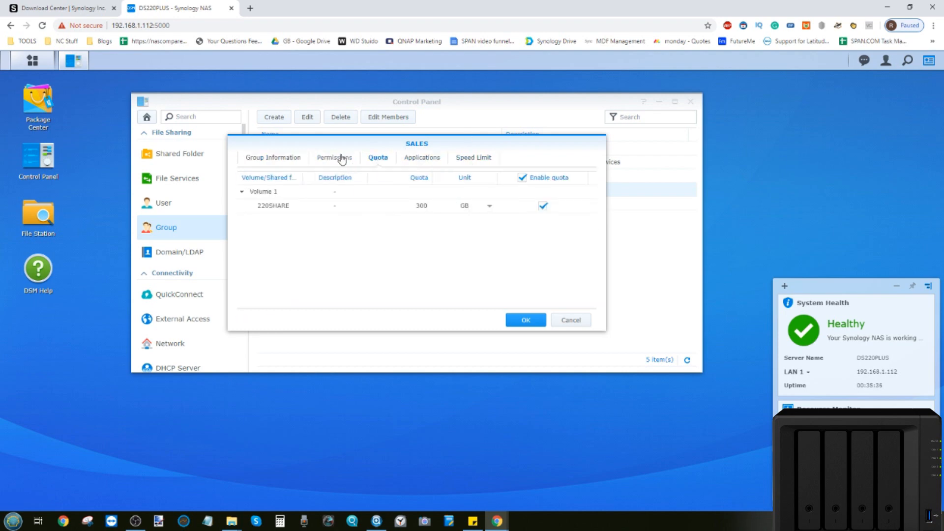
left_click(334, 156)
left_click(282, 158)
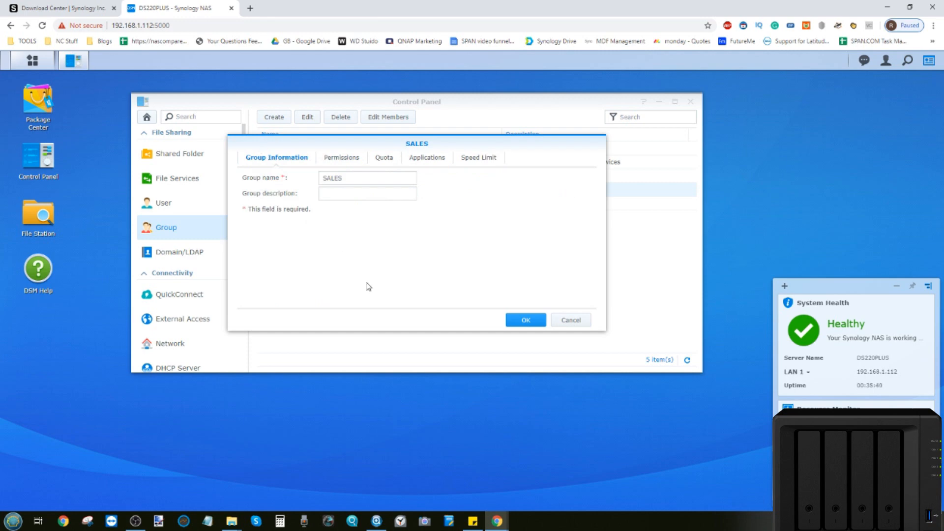
left_click(572, 321)
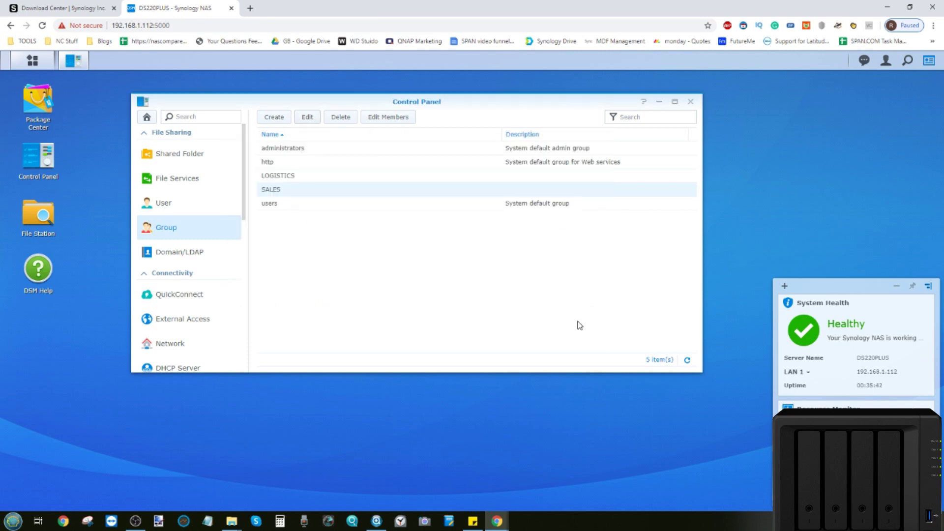
left_click(692, 102)
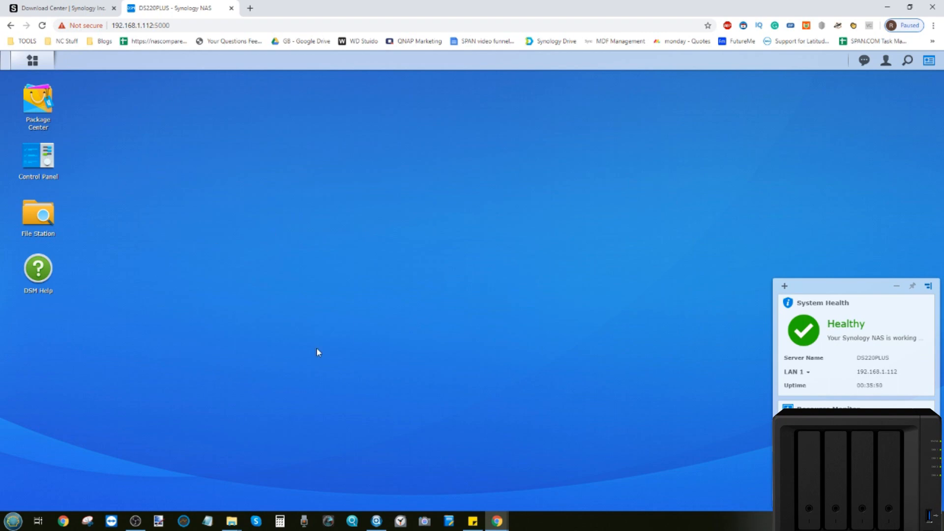
left_click(42, 107)
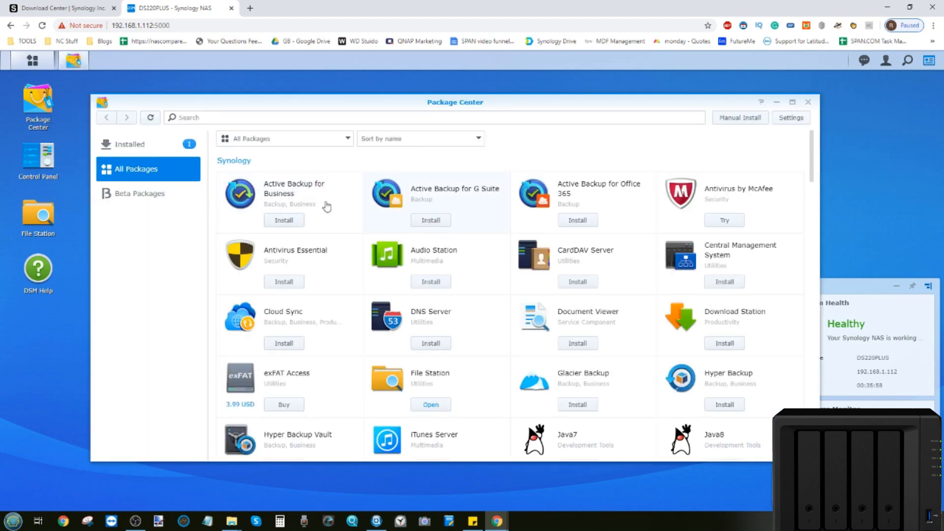
scroll(316, 236, "down", 3)
scroll(317, 237, "down", 3)
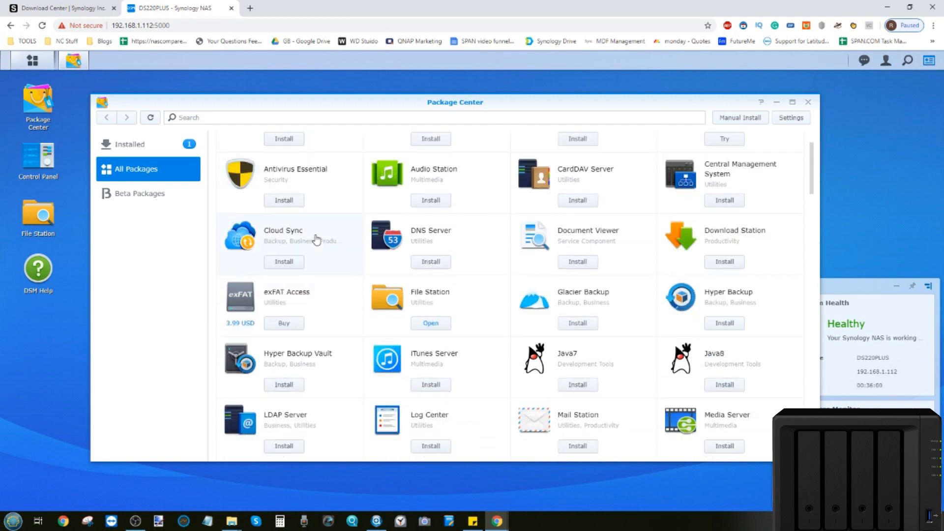
scroll(317, 236, "down", 3)
scroll(317, 237, "down", 3)
scroll(317, 240, "down", 3)
scroll(316, 240, "up", 10)
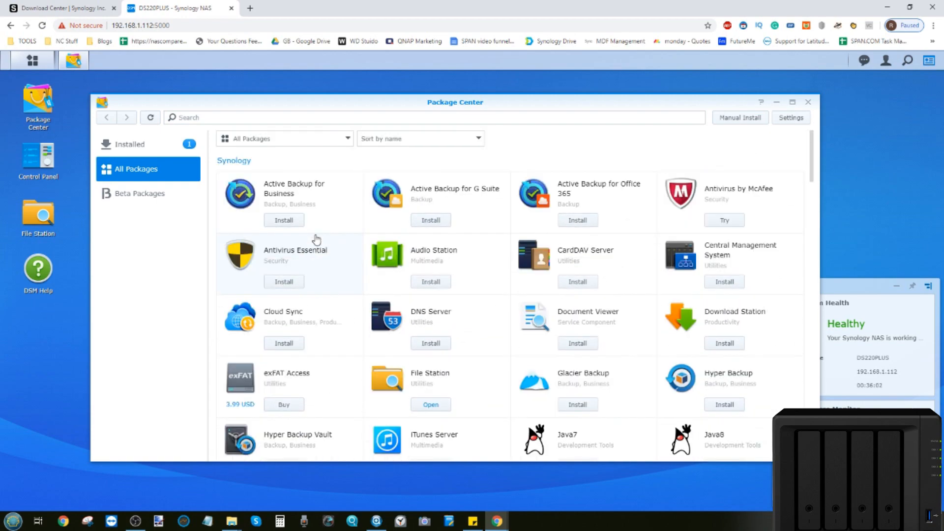
left_click(164, 148)
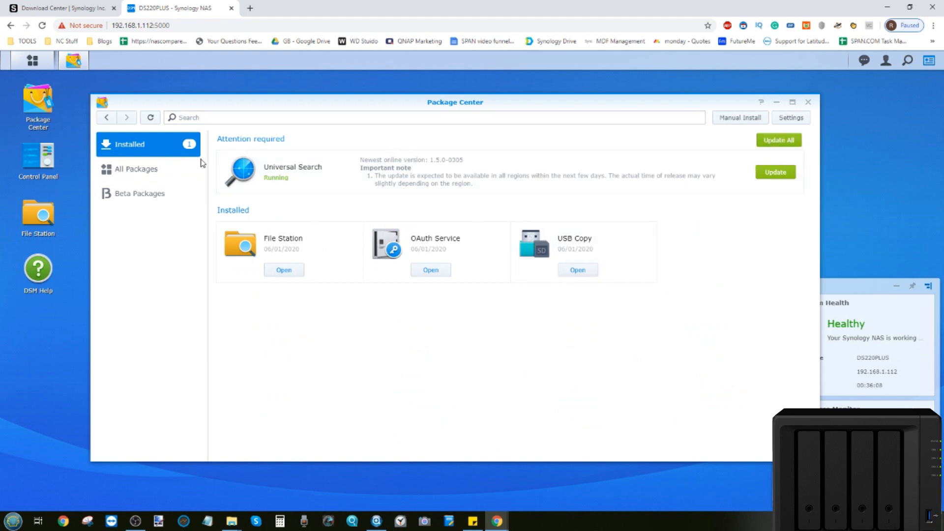
left_click(155, 195)
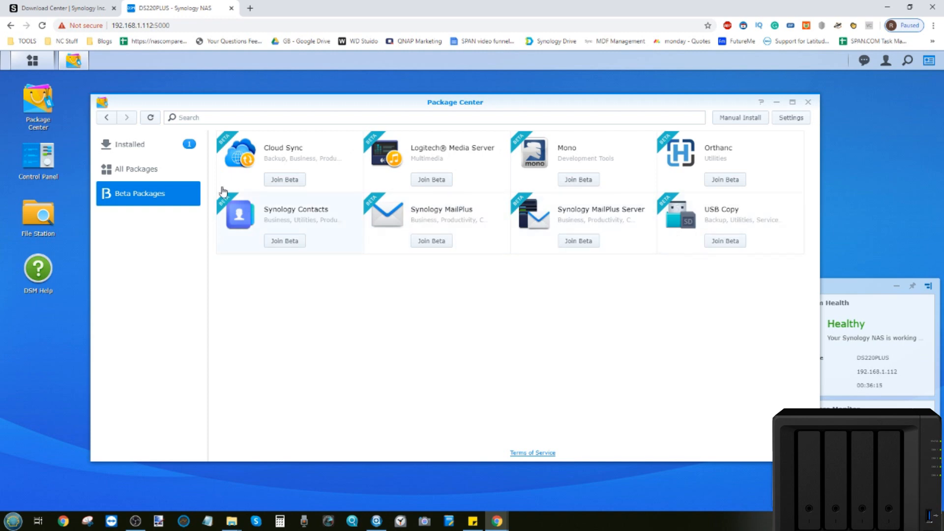
left_click(145, 169)
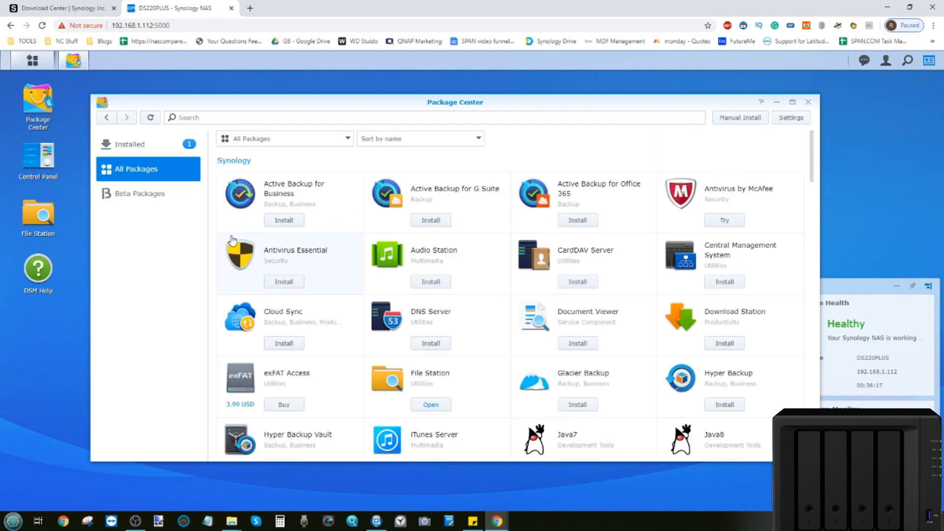
scroll(387, 238, "down", 2)
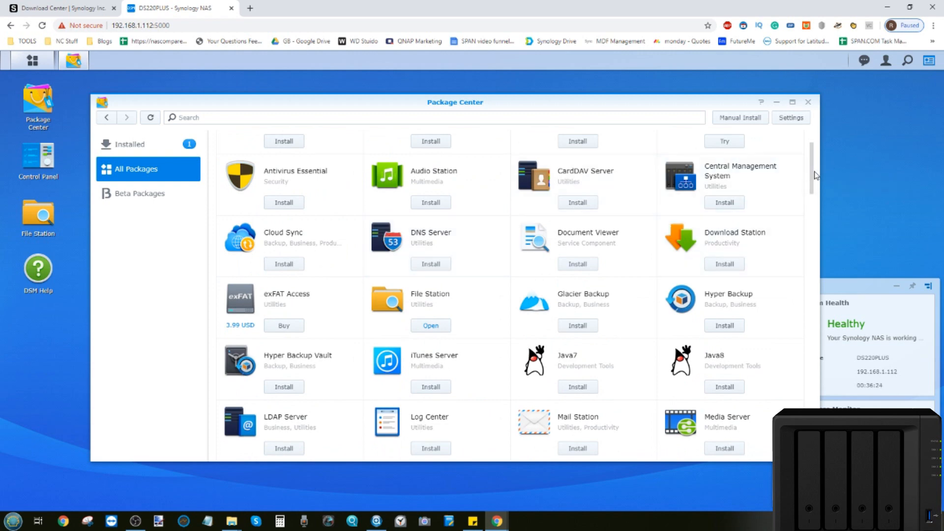
scroll(639, 275, "down", 2)
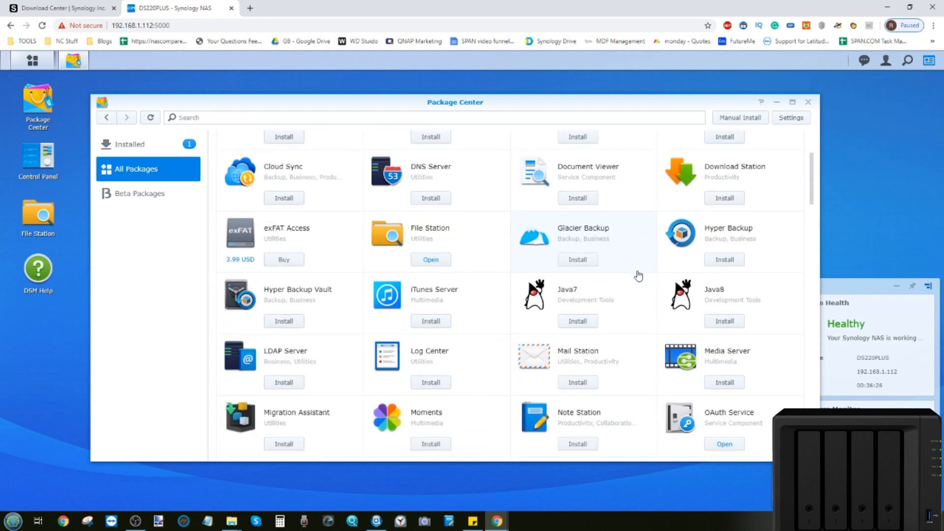
scroll(640, 275, "down", 2)
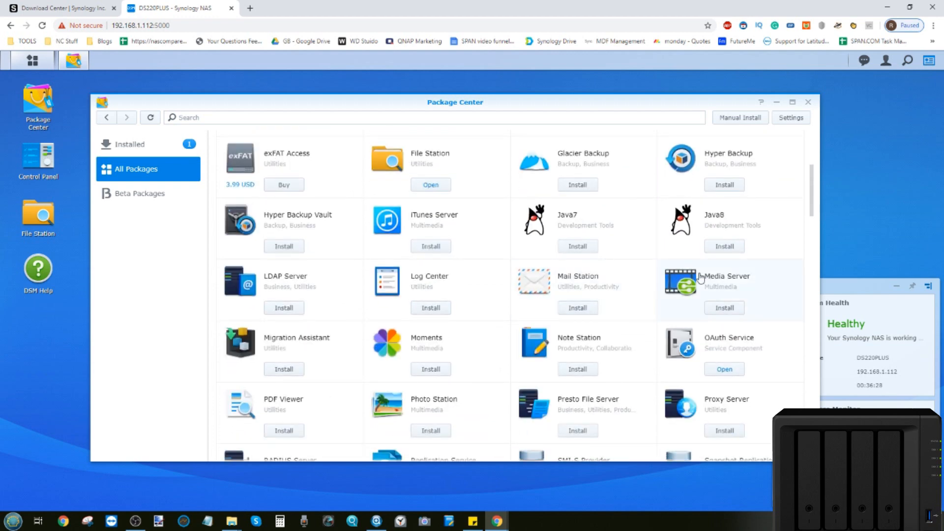
left_click(689, 282)
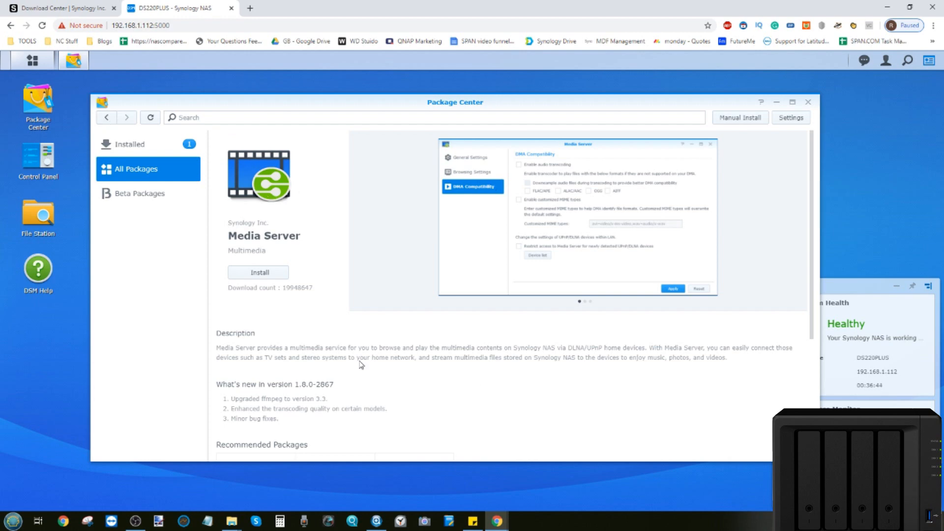
Step: Return to the package list and install Media Server
left_click(106, 117)
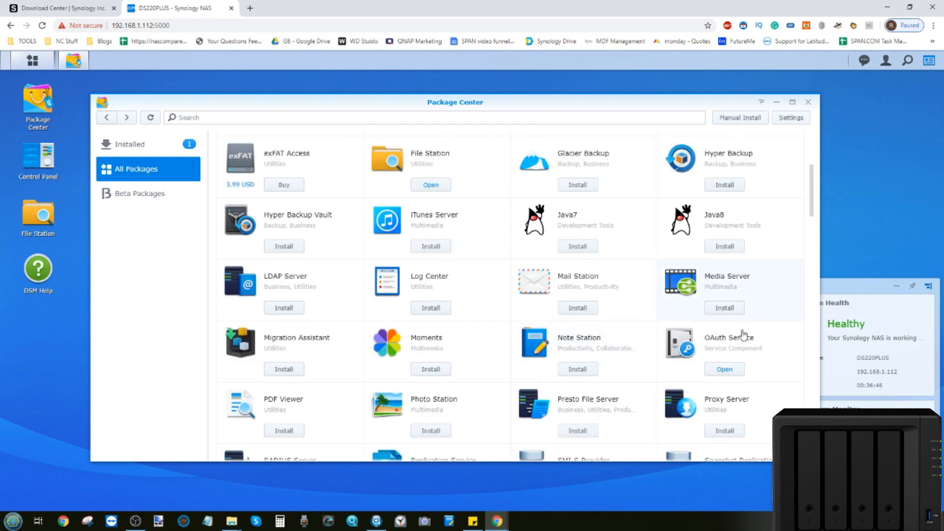
left_click(724, 308)
scroll(583, 286, "up", 2)
scroll(583, 286, "up", 1)
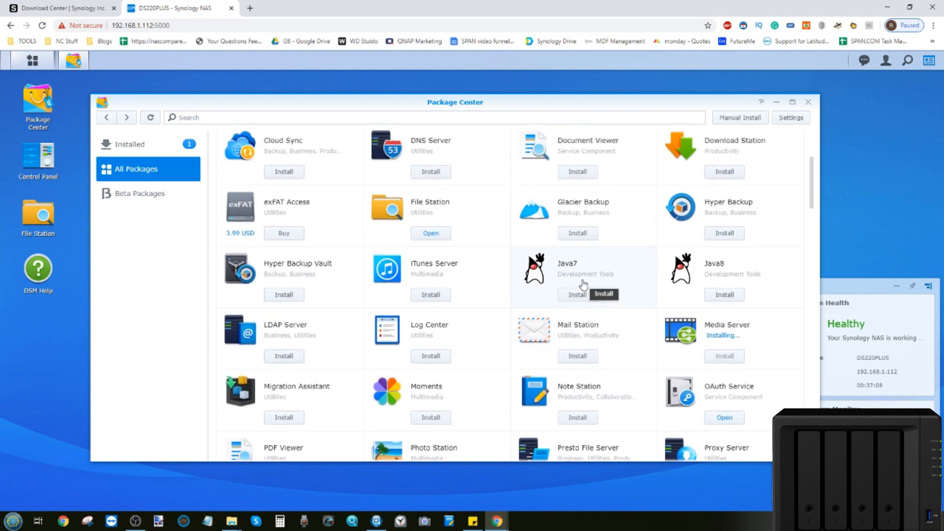
scroll(583, 285, "up", 3)
scroll(583, 285, "up", 1)
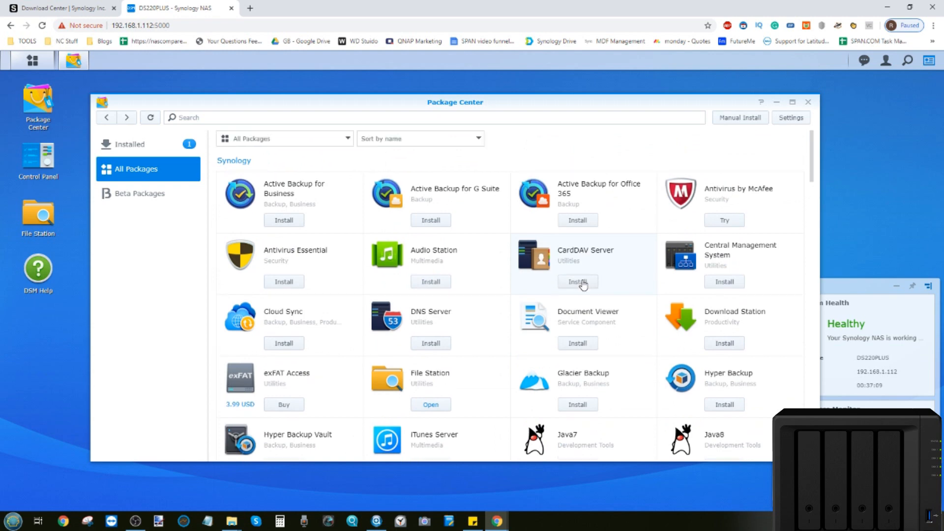
scroll(472, 282, "down", 3)
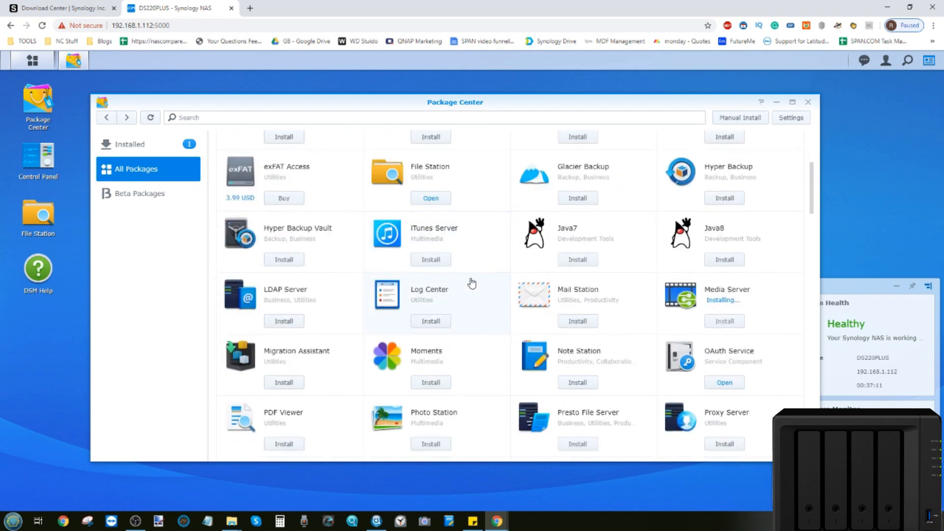
scroll(473, 282, "down", 1)
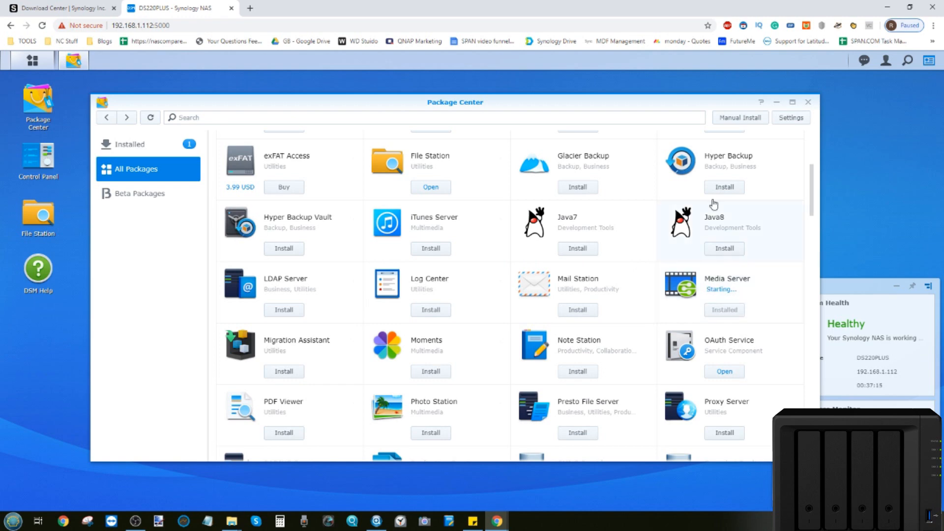
scroll(608, 219, "up", 3)
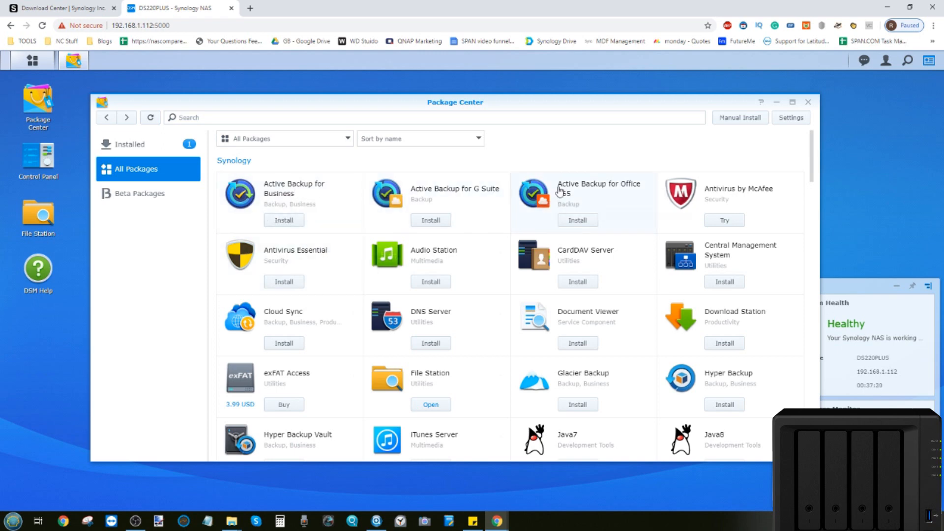
Step: Install Active Backup for Business and queue Hyper Backup for installation
left_click(285, 220)
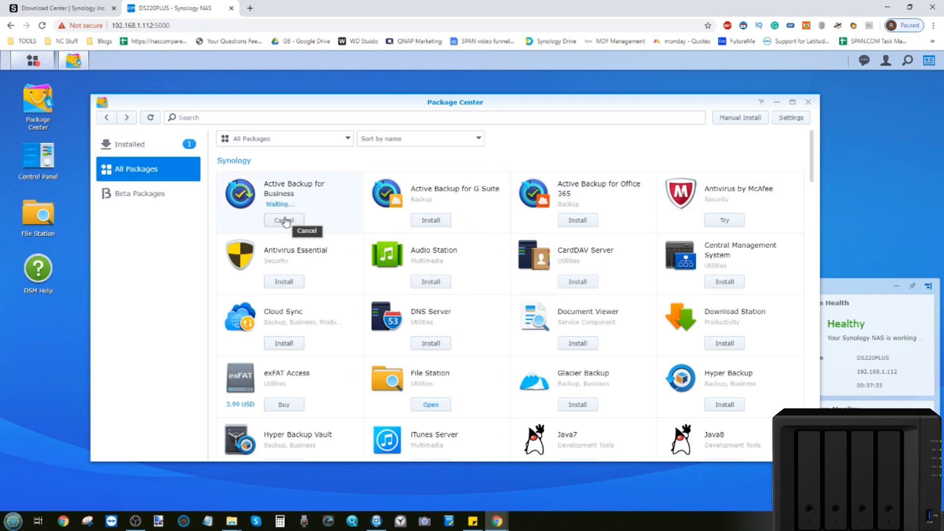
scroll(443, 222, "down", 3)
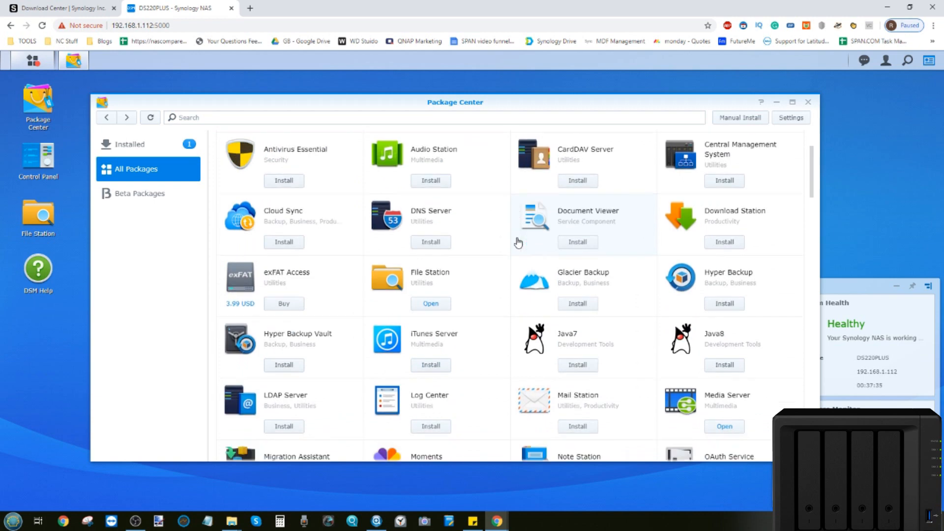
scroll(519, 242, "down", 3)
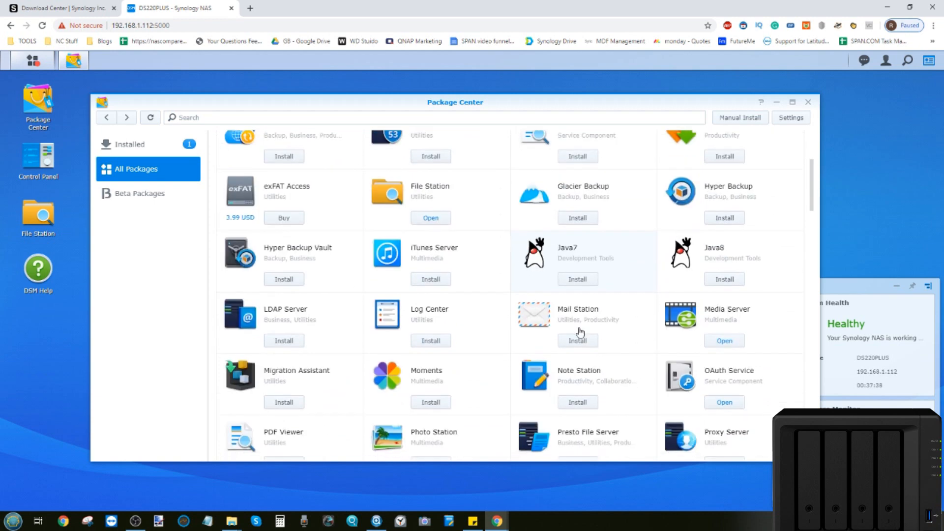
scroll(416, 246, "up", 5)
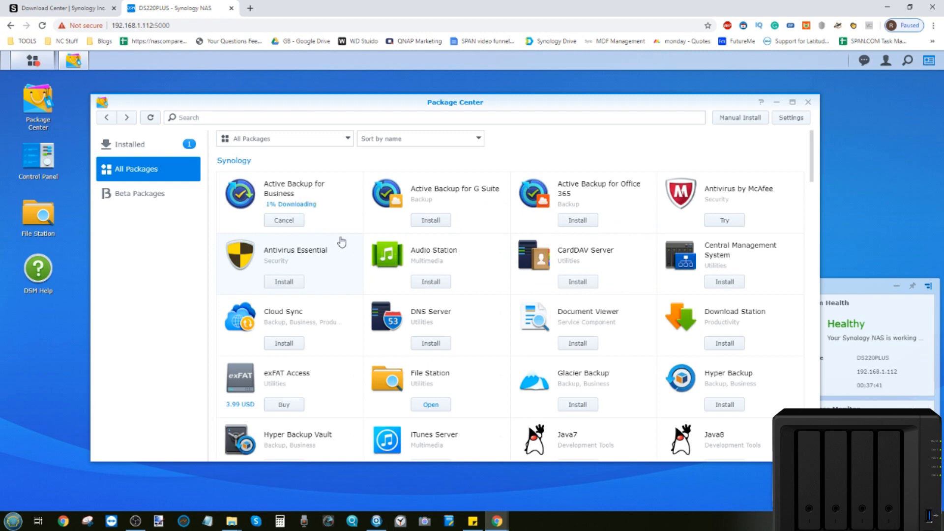
scroll(393, 258, "down", 2)
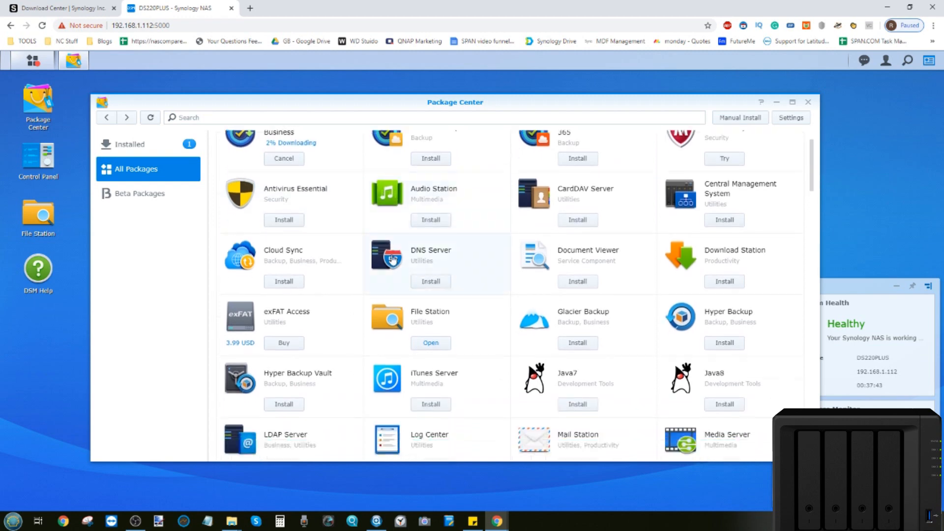
scroll(393, 259, "down", 1)
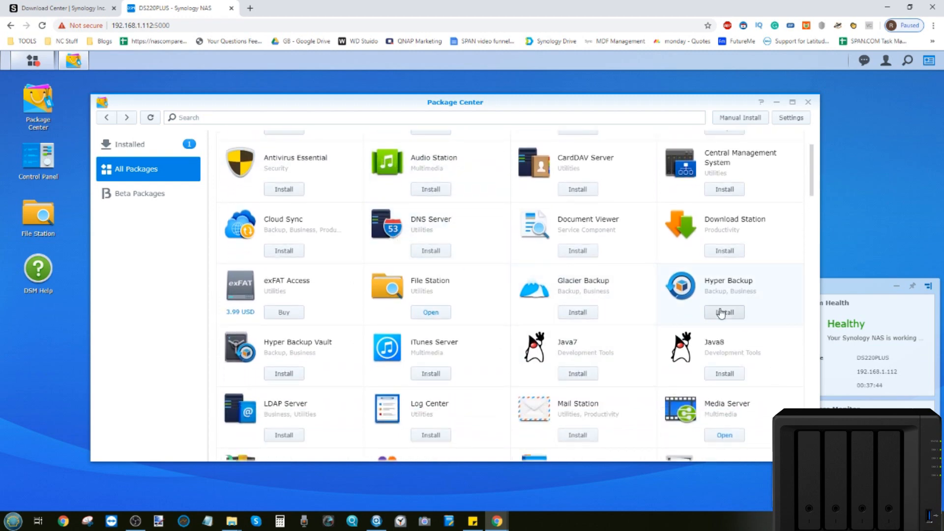
left_click(723, 312)
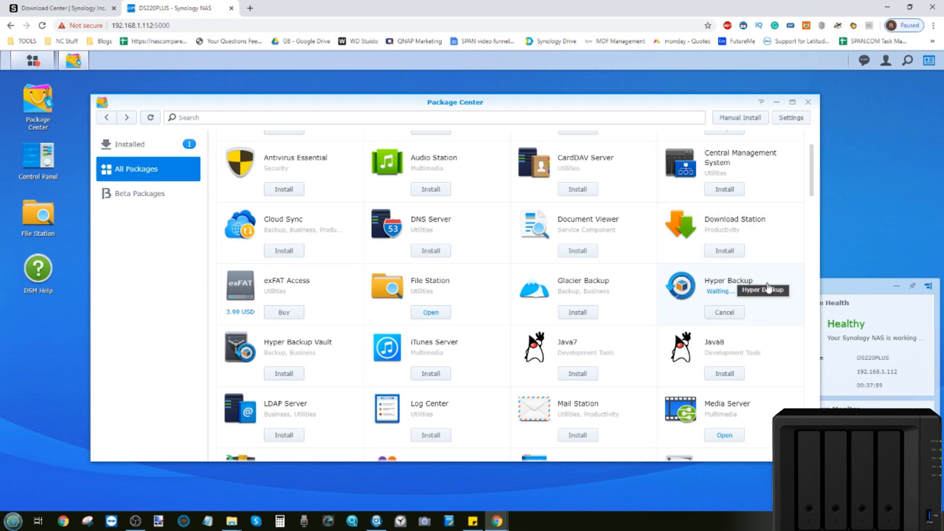
scroll(715, 294, "up", 3)
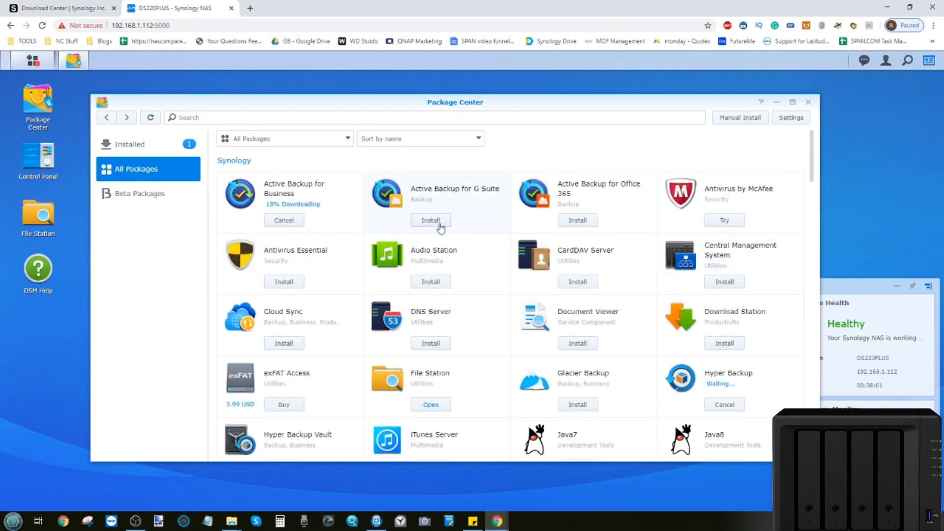
scroll(472, 251, "down", 3)
scroll(472, 251, "down", 3)
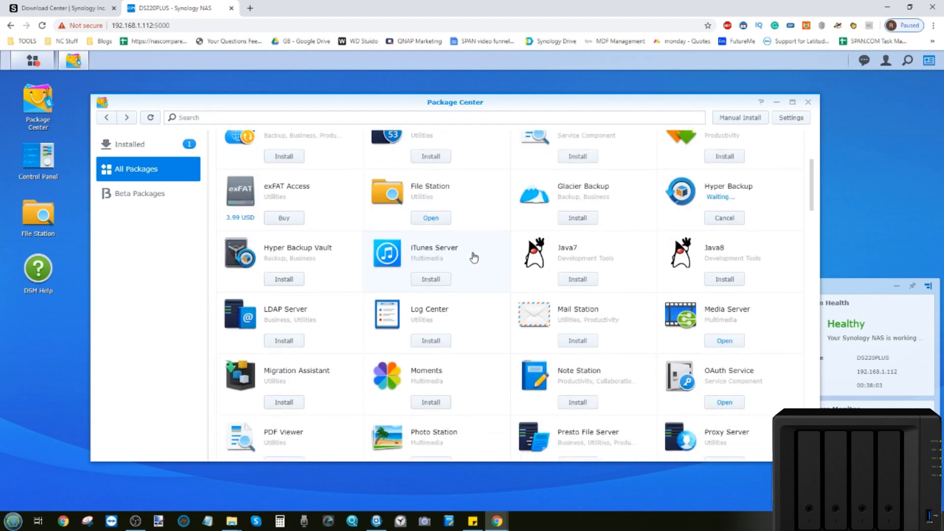
scroll(475, 258, "down", 2)
scroll(474, 257, "down", 1)
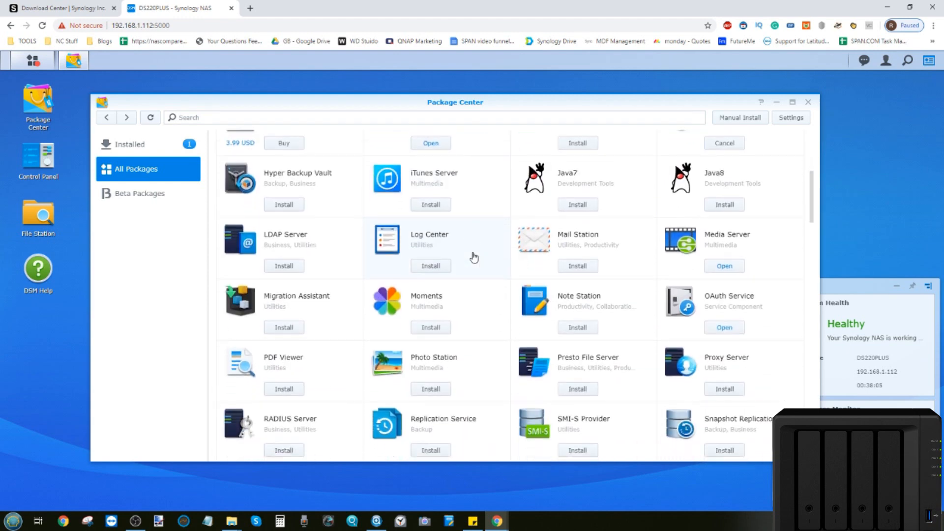
scroll(474, 257, "up", 5)
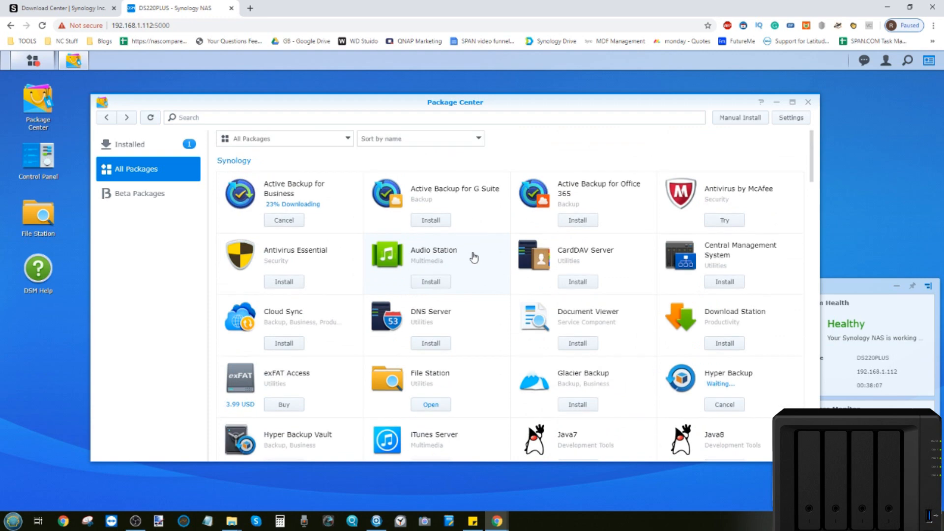
scroll(475, 258, "up", 1)
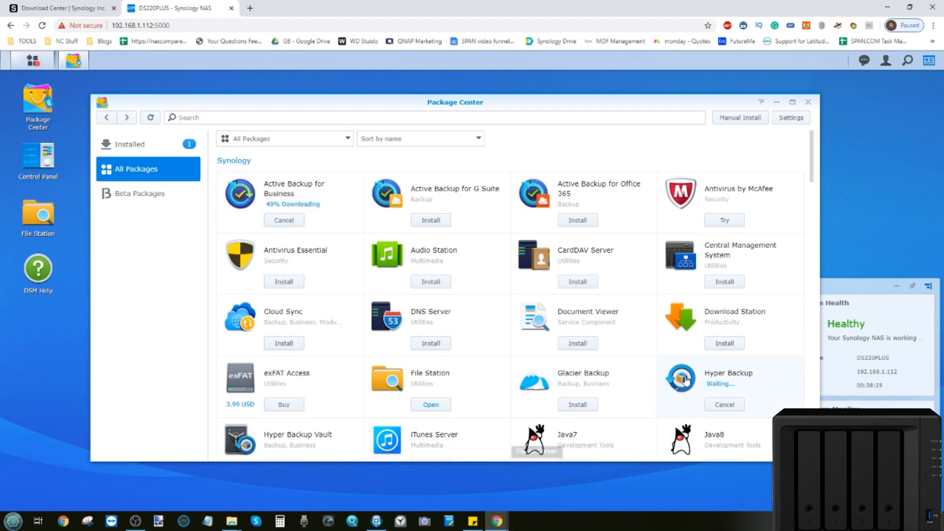
scroll(687, 381, "down", 5)
scroll(687, 380, "down", 5)
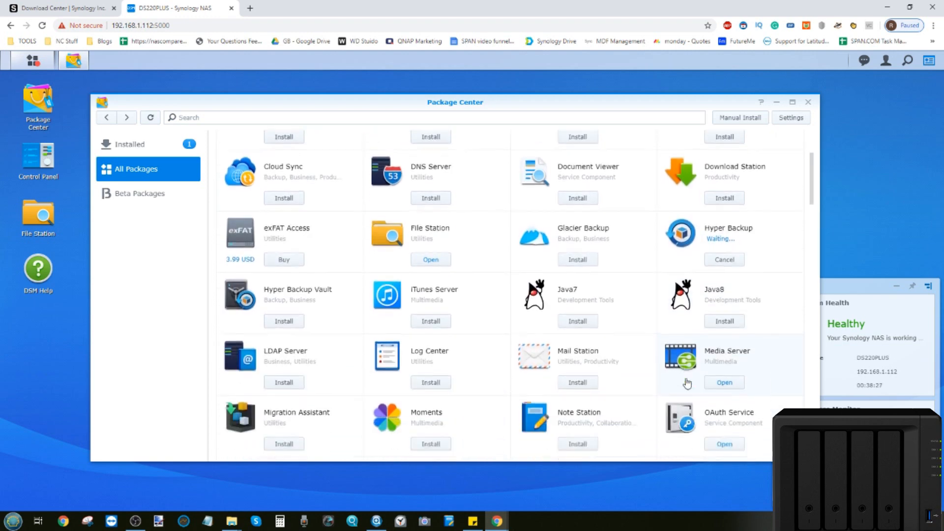
scroll(686, 380, "down", 5)
scroll(687, 380, "down", 5)
scroll(686, 382, "up", 5)
scroll(686, 383, "up", 3)
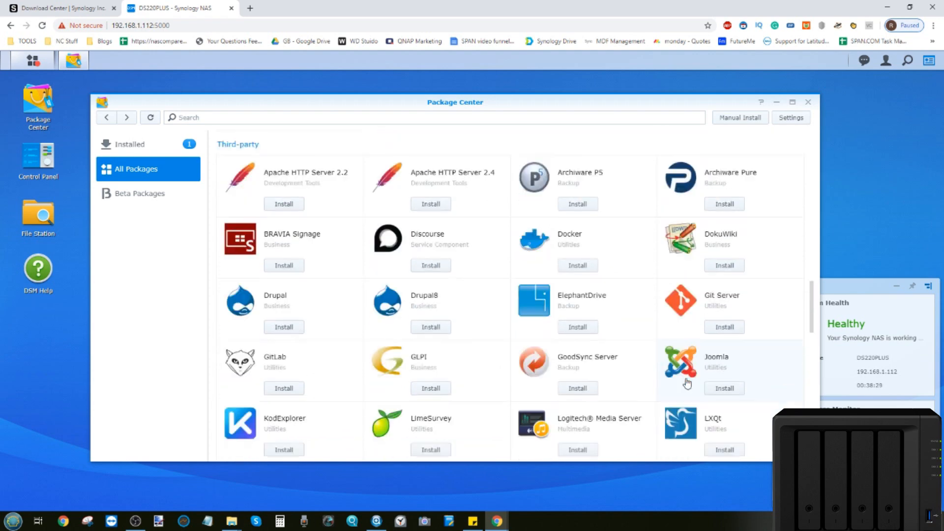
scroll(687, 383, "up", 5)
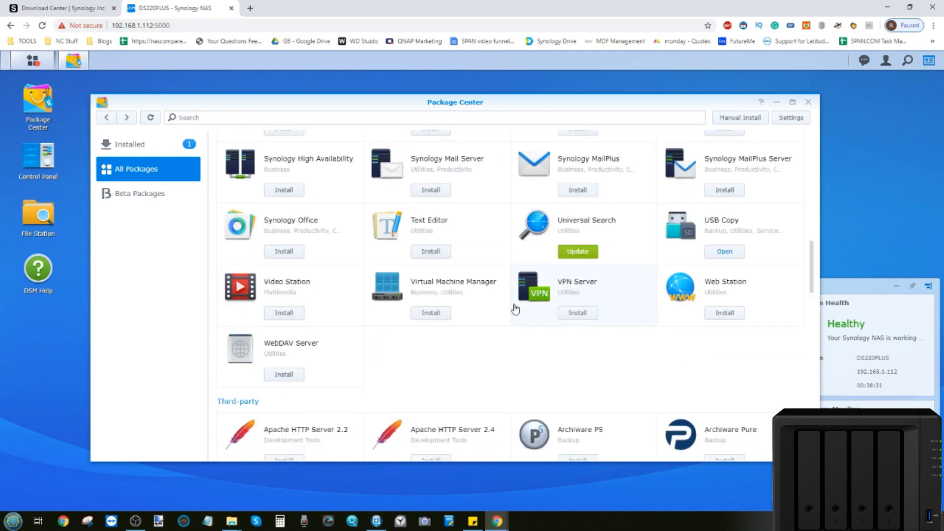
Step: View the Installed packages, then return to the All Packages catalogue
left_click(164, 150)
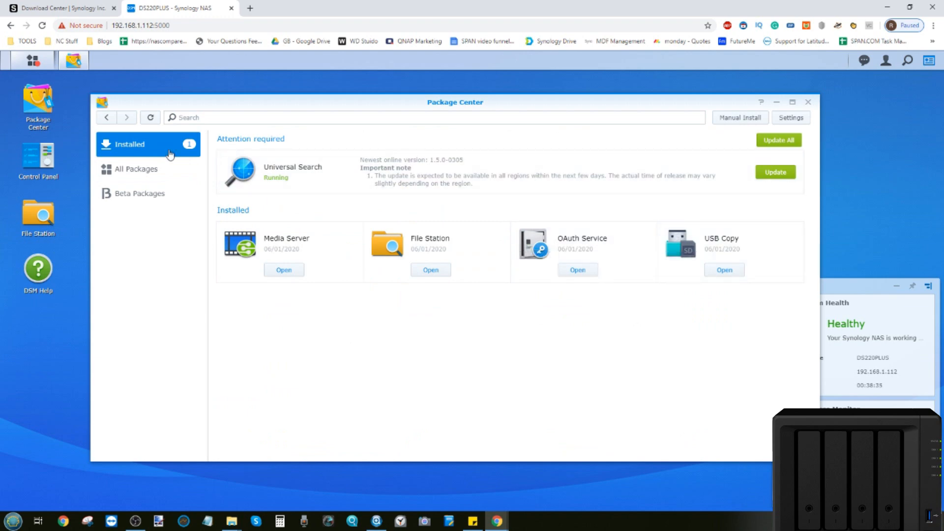
left_click(160, 169)
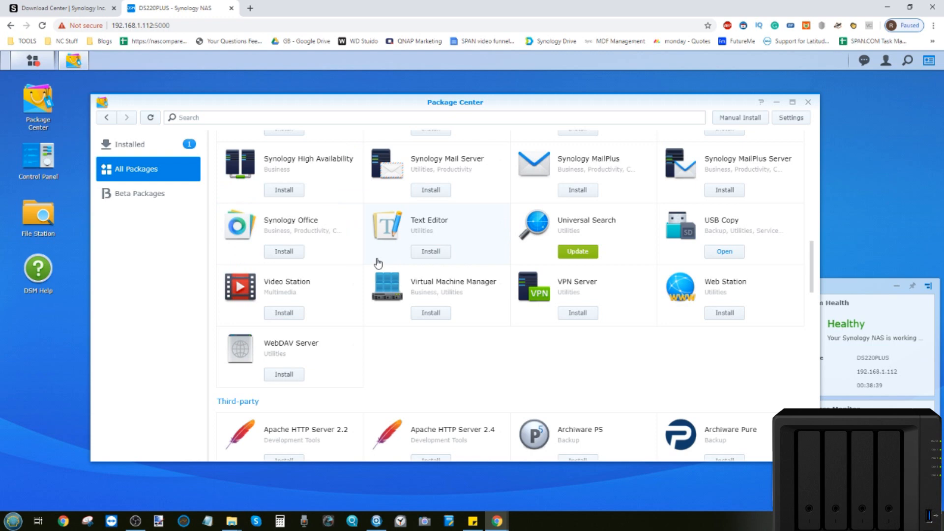
scroll(379, 262, "up", 2)
scroll(378, 262, "up", 3)
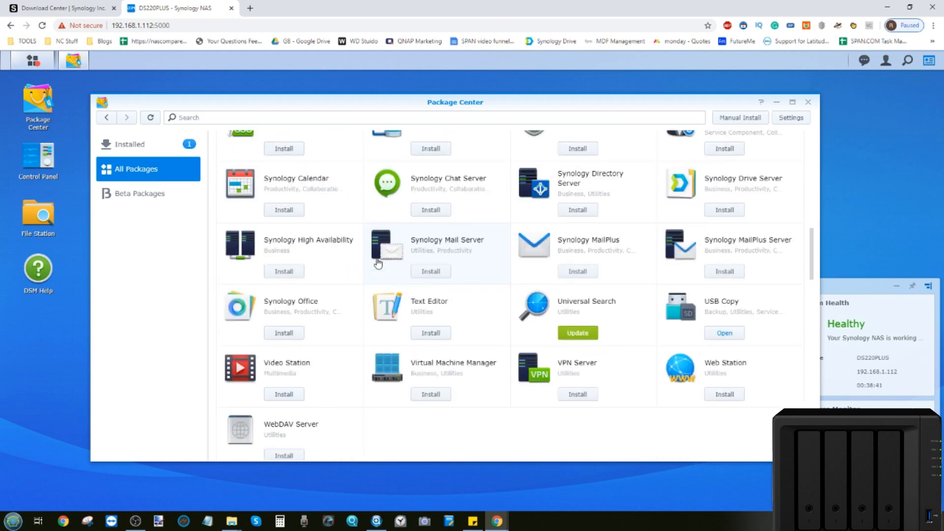
scroll(379, 262, "up", 1)
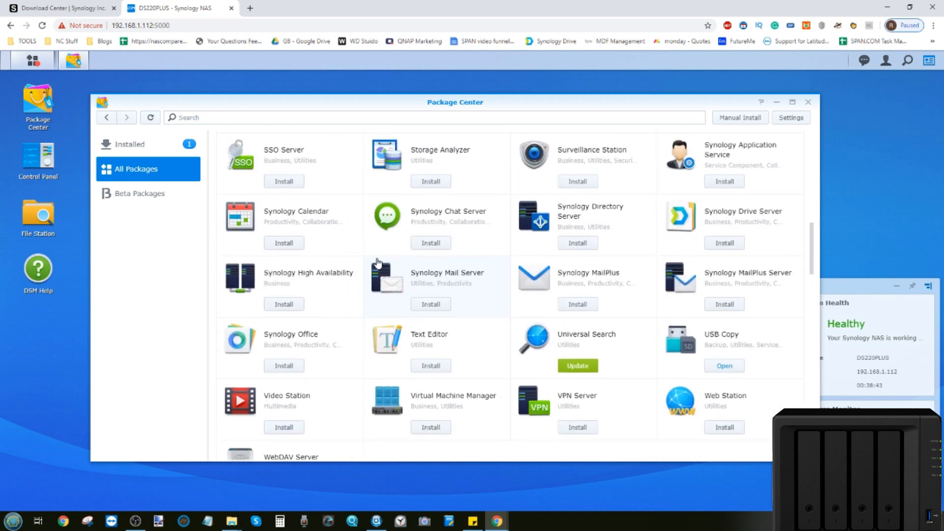
scroll(378, 262, "down", 3)
scroll(377, 262, "down", 5)
scroll(379, 262, "down", 3)
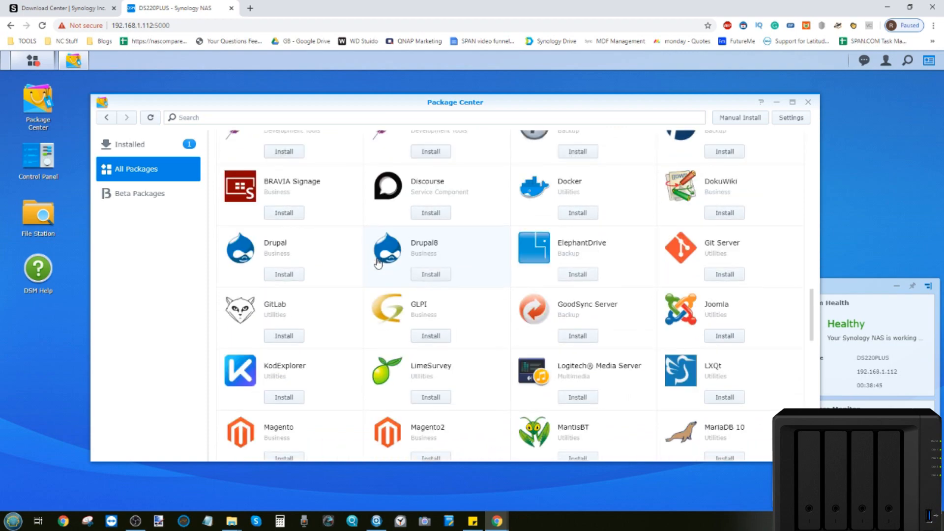
scroll(378, 262, "down", 3)
scroll(378, 262, "down", 3)
scroll(378, 262, "down", 3)
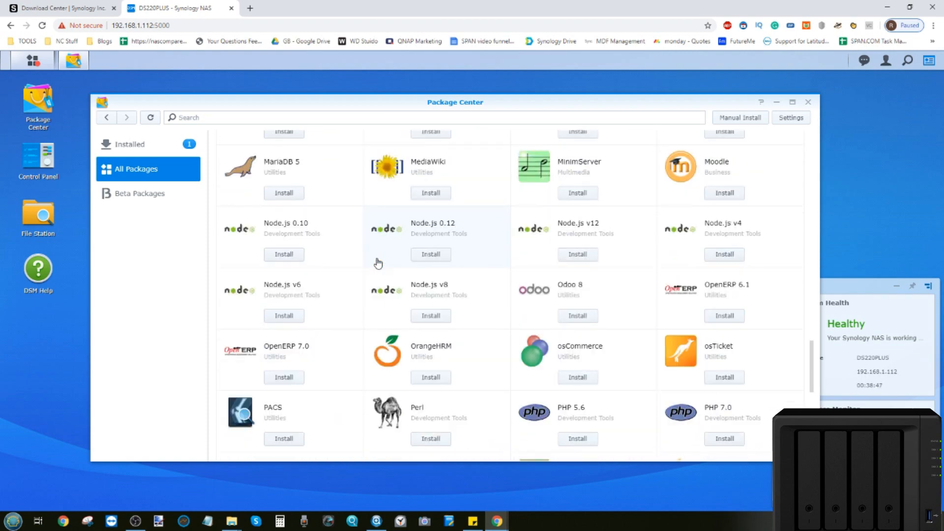
scroll(378, 262, "down", 3)
scroll(377, 262, "up", 5)
scroll(377, 262, "up", 8)
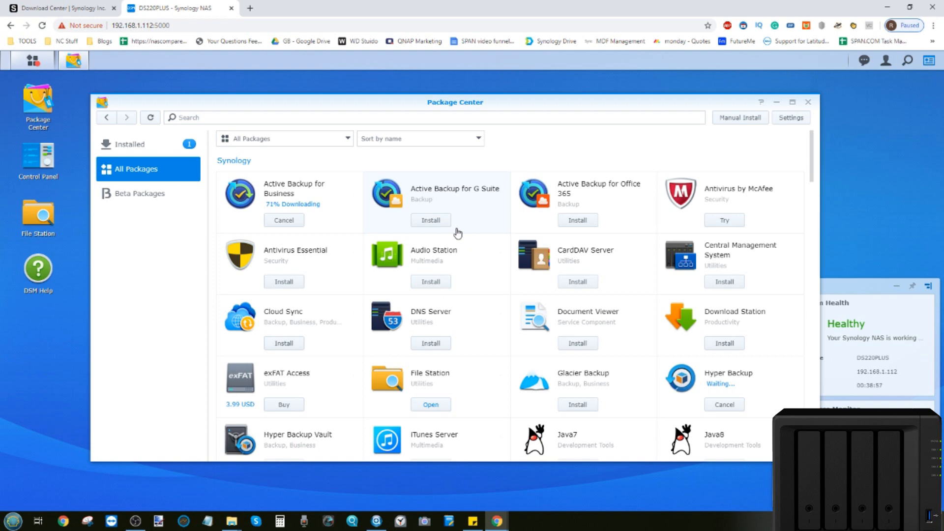
scroll(457, 232, "down", 1)
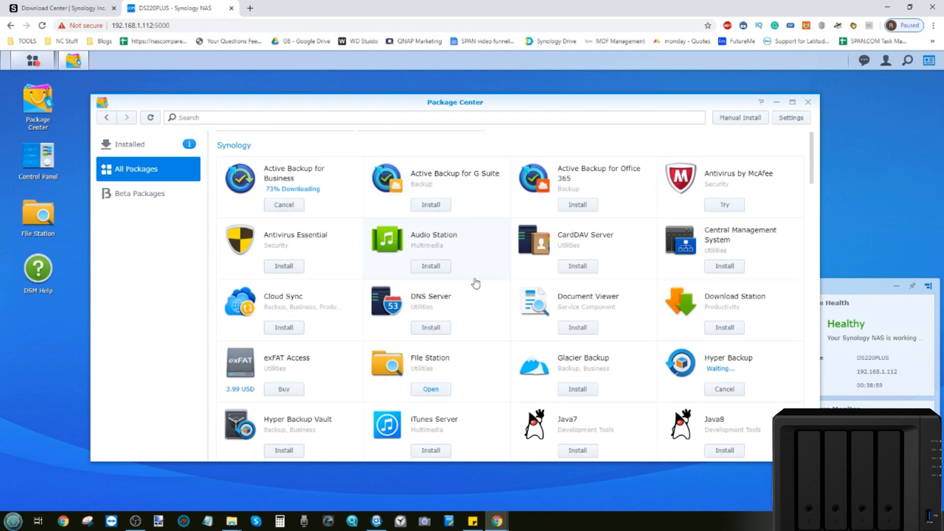
Step: Queue Audio Station and iTunes Server for installation
left_click(431, 267)
scroll(434, 252, "down", 3)
scroll(434, 252, "down", 2)
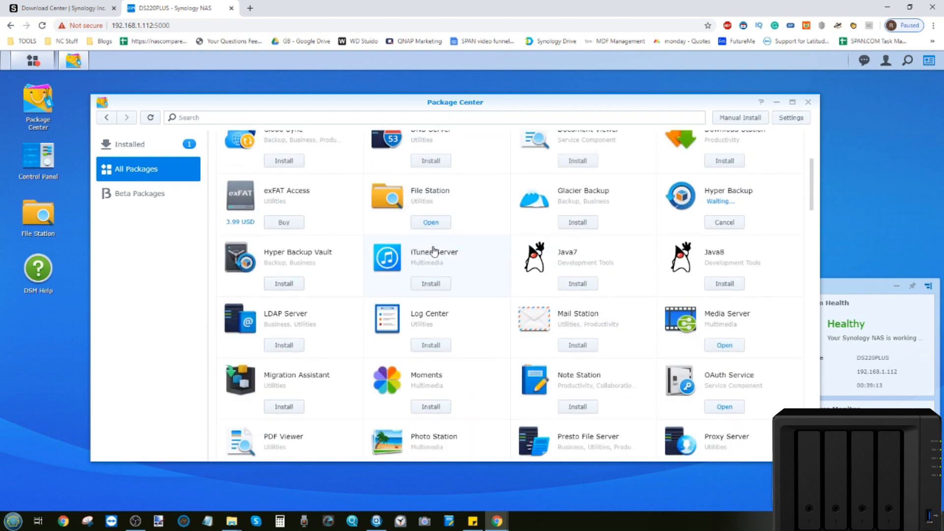
left_click(430, 283)
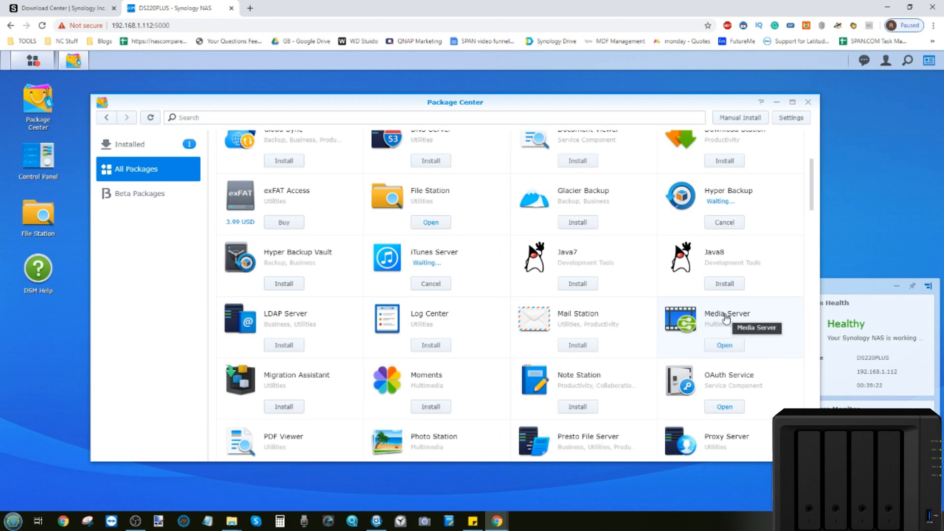
scroll(727, 318, "down", 1)
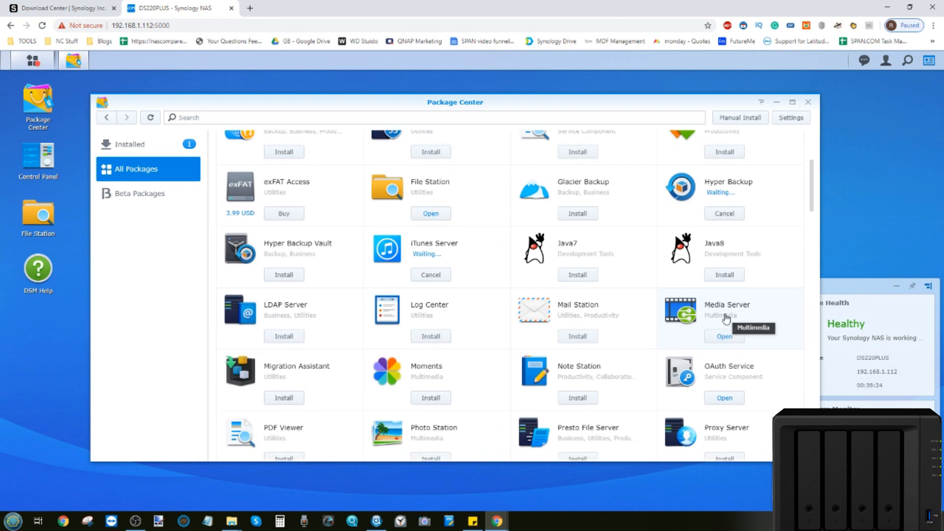
scroll(726, 317, "down", 2)
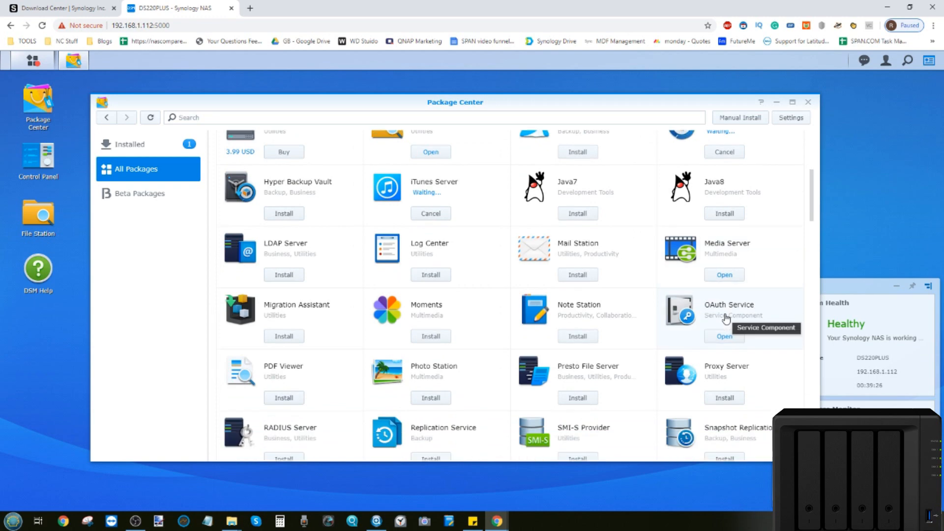
scroll(727, 317, "down", 3)
scroll(727, 317, "down", 2)
scroll(727, 318, "down", 1)
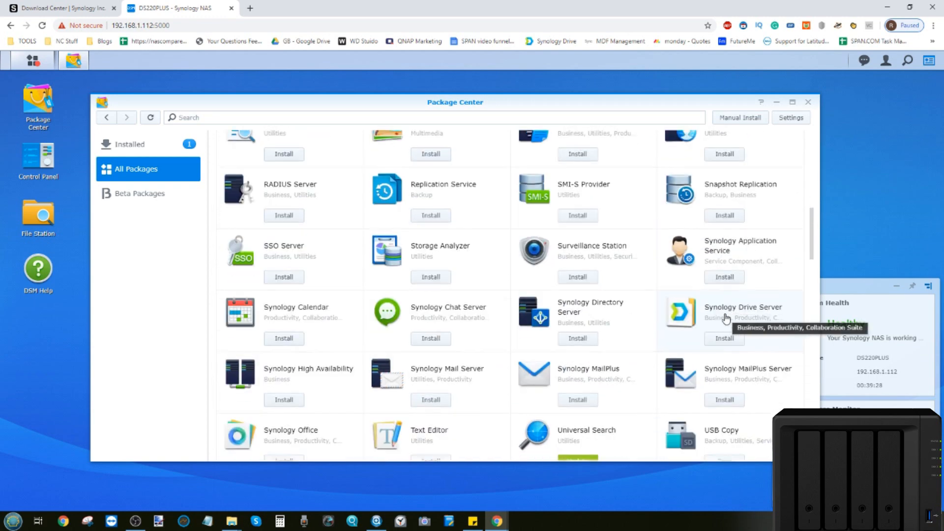
scroll(727, 317, "down", 2)
scroll(727, 318, "down", 2)
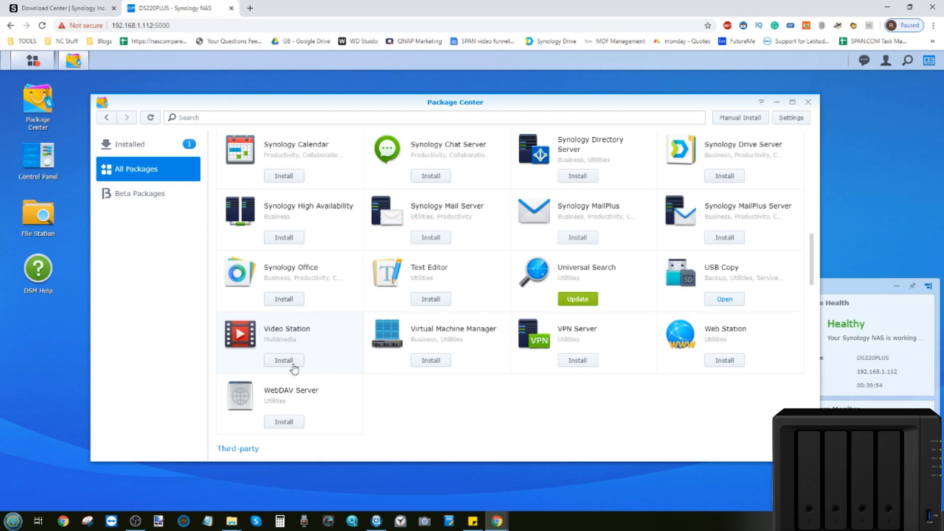
Step: Queue Video Station for installation from the end of the Synology packages
left_click(279, 362)
scroll(339, 345, "down", 3)
scroll(339, 344, "down", 3)
scroll(339, 344, "down", 3)
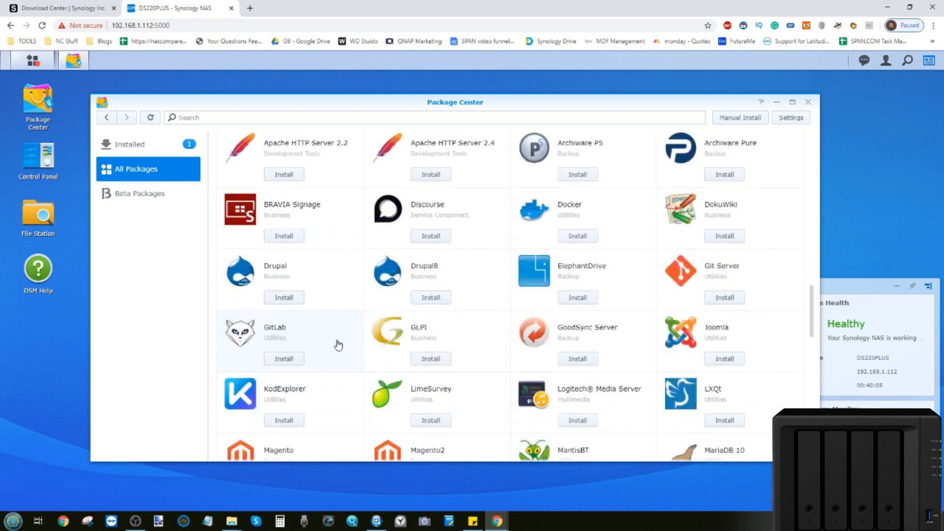
scroll(339, 344, "down", 3)
scroll(338, 345, "down", 3)
scroll(338, 345, "down", 2)
scroll(339, 345, "down", 2)
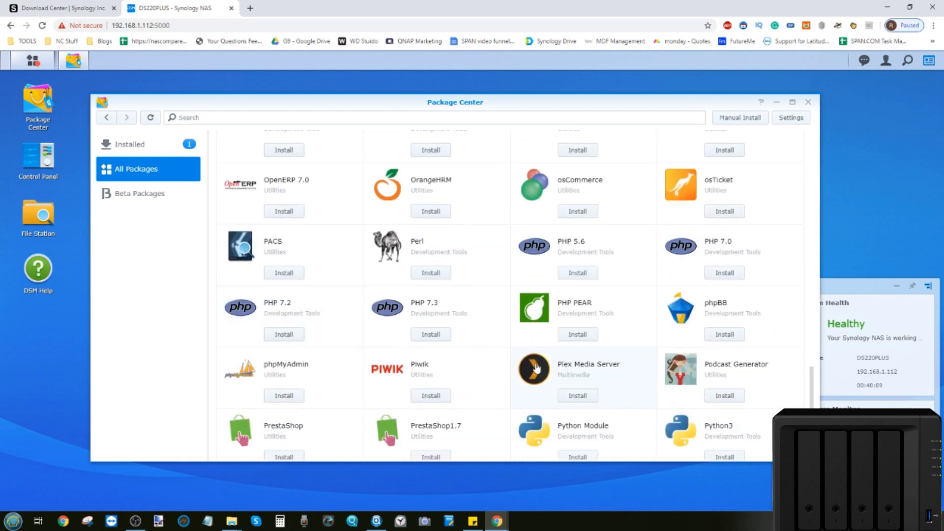
Step: Queue the third-party Plex Media Server for installation
left_click(578, 396)
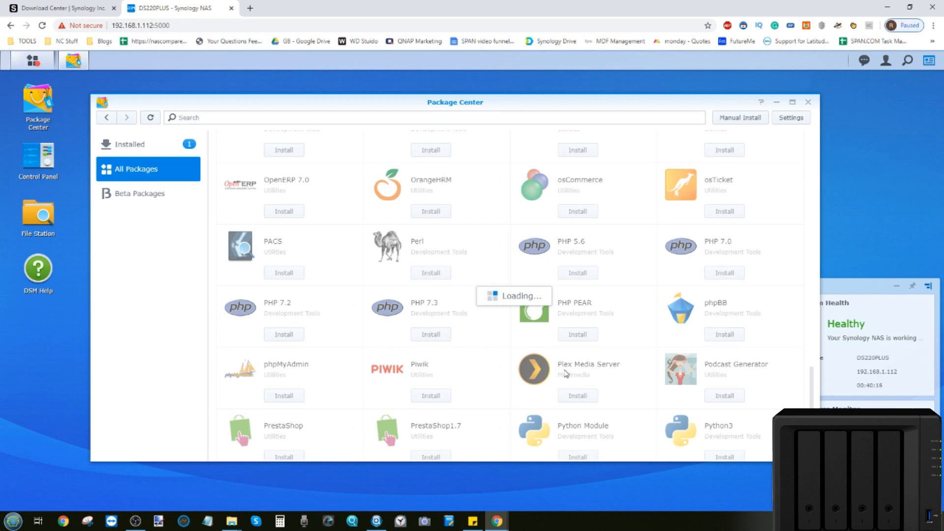
scroll(561, 374, "down", 2)
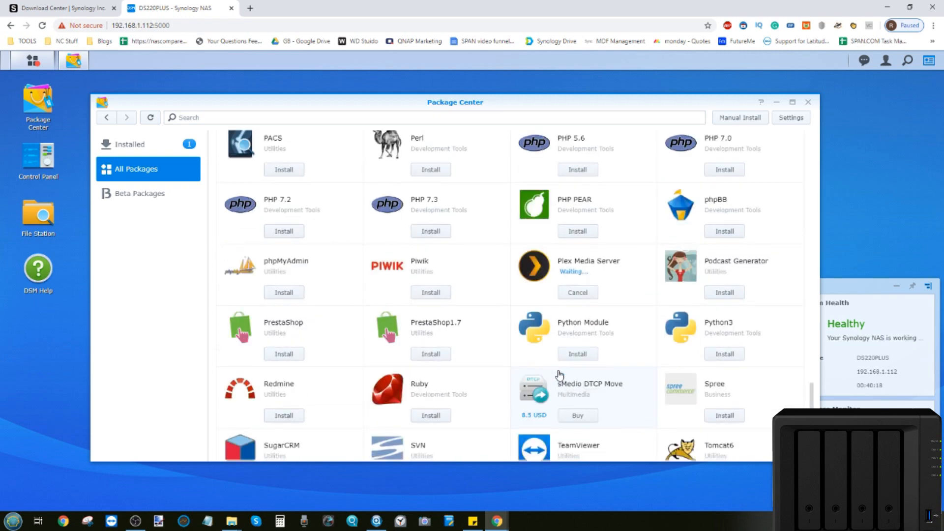
scroll(561, 375, "down", 1)
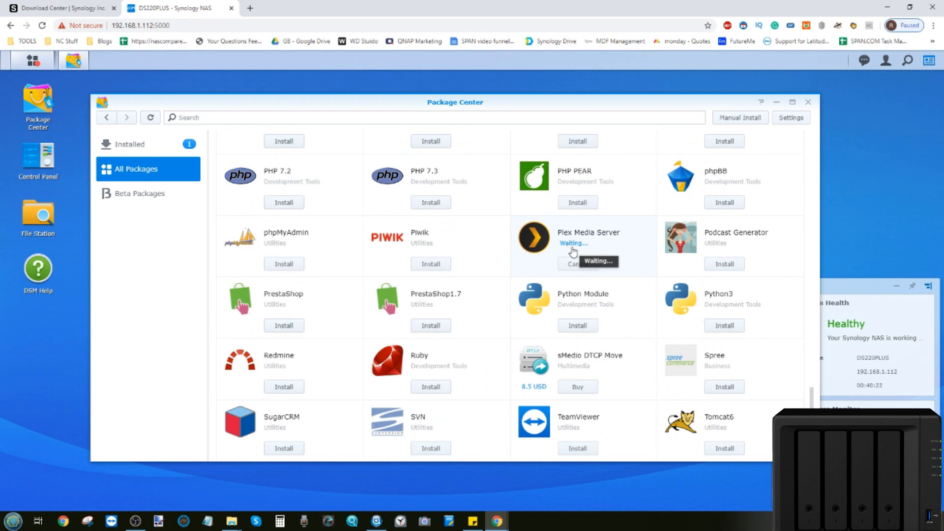
scroll(572, 251, "up", 1)
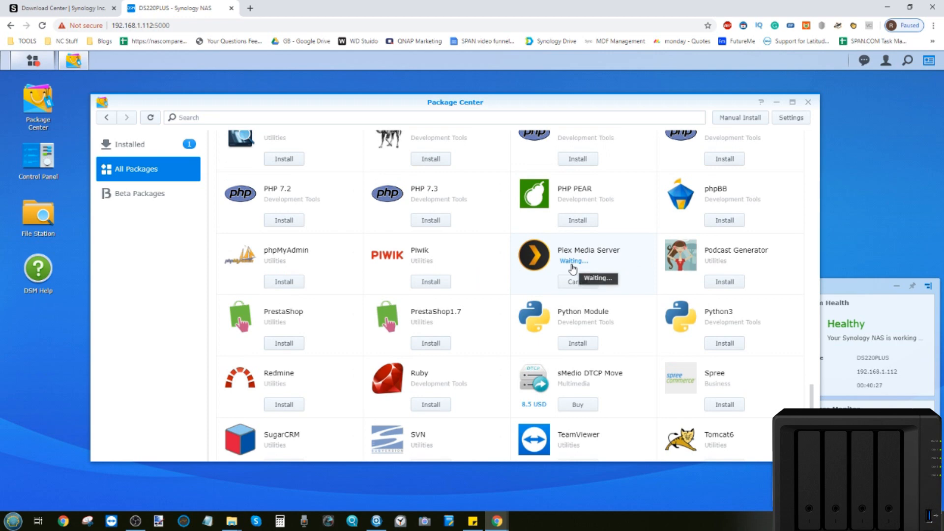
scroll(573, 268, "up", 10)
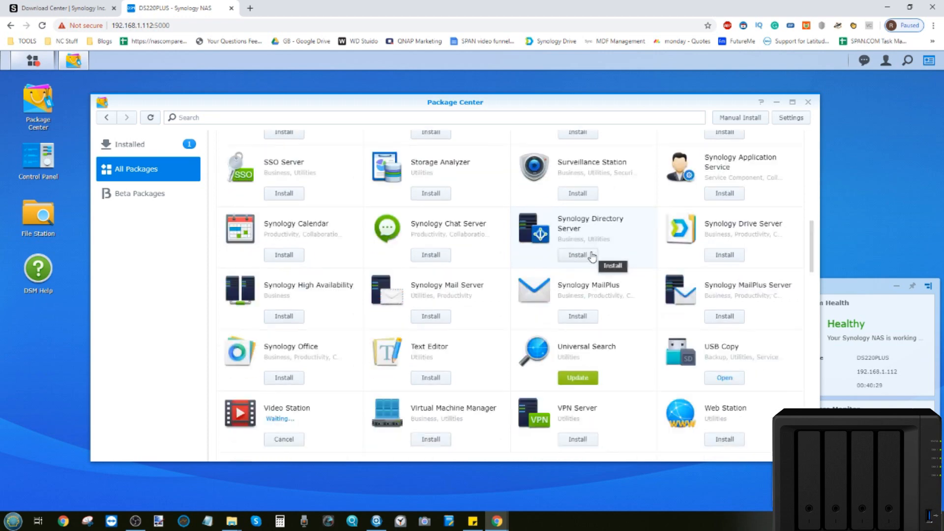
scroll(591, 259, "up", 10)
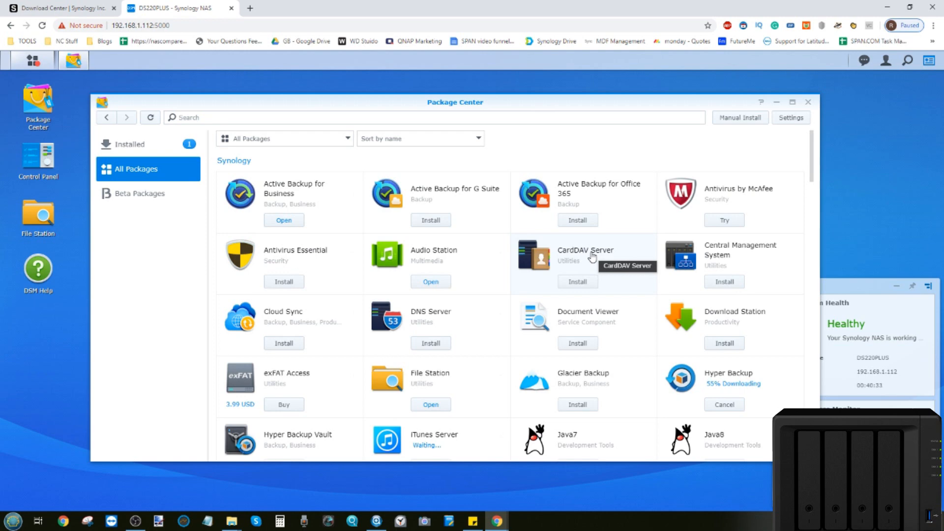
scroll(592, 258, "down", 3)
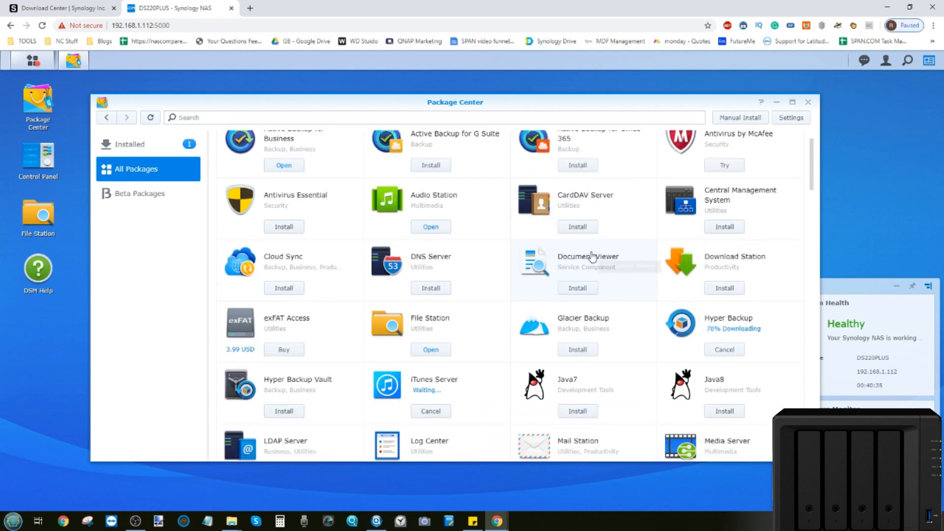
scroll(592, 258, "down", 3)
scroll(592, 258, "down", 1)
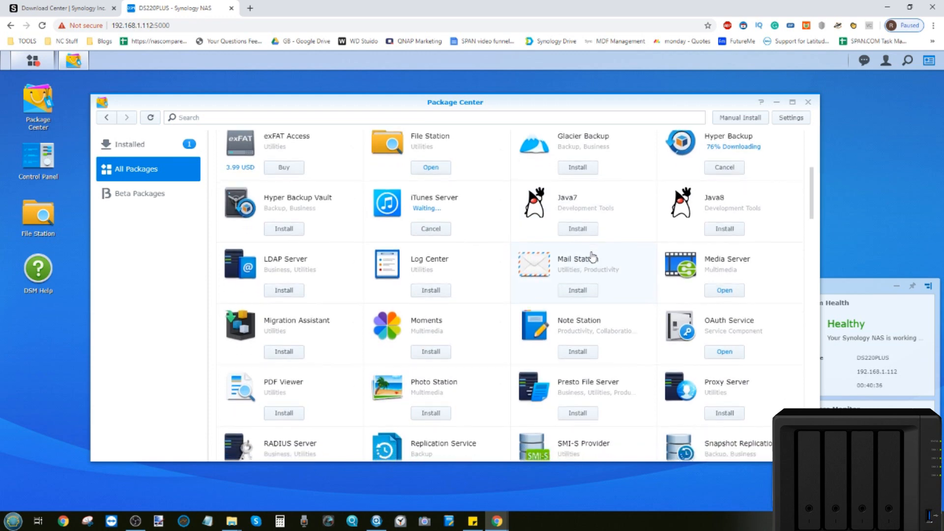
scroll(592, 258, "down", 1)
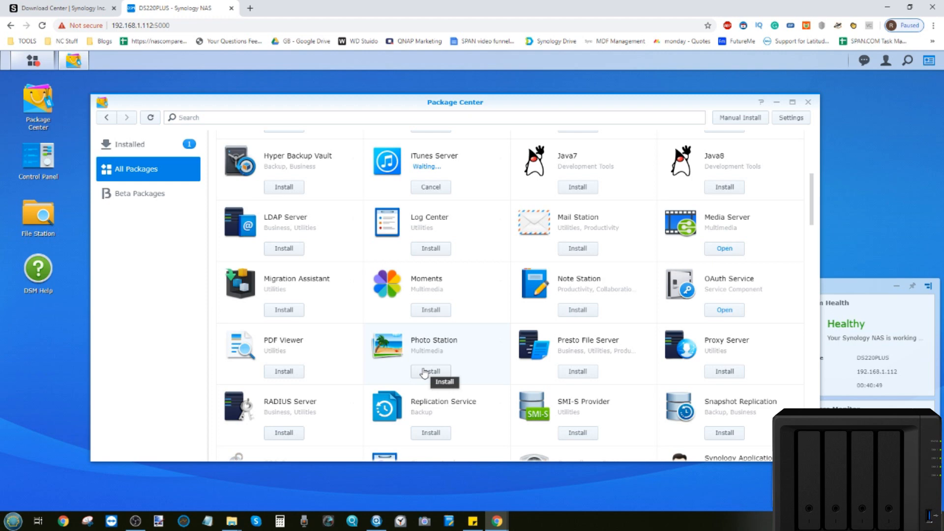
left_click(425, 373)
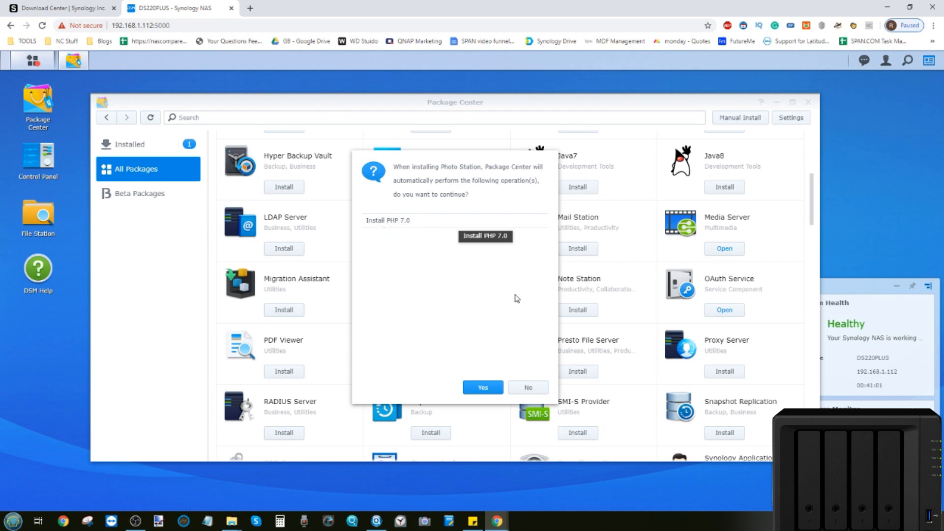
left_click(528, 387)
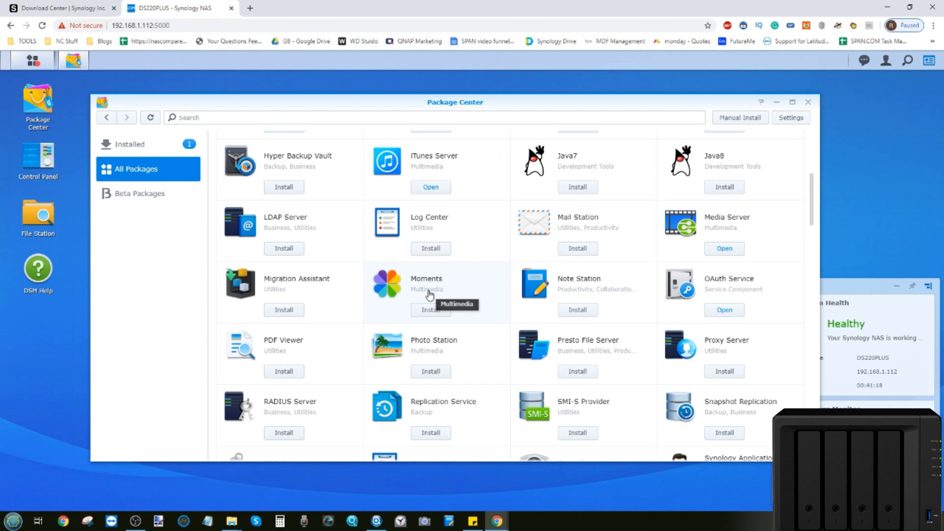
left_click(433, 312)
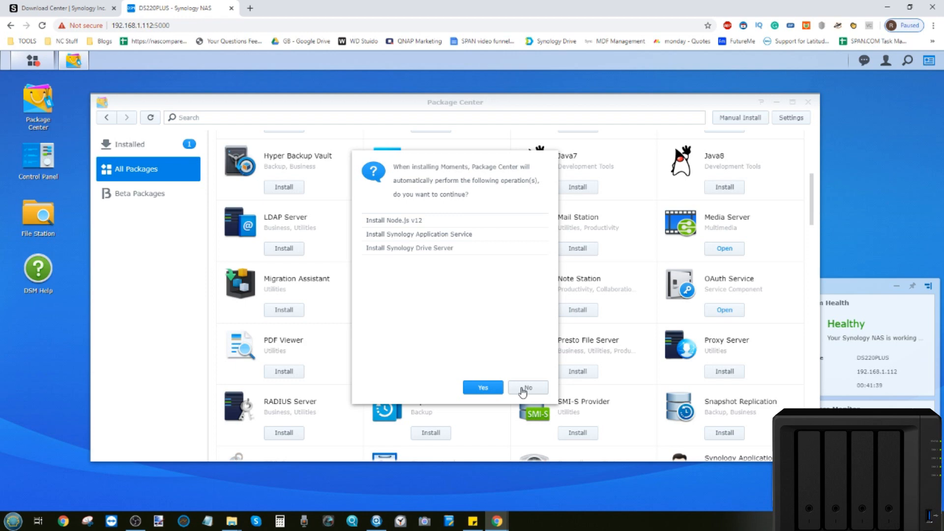
left_click(524, 390)
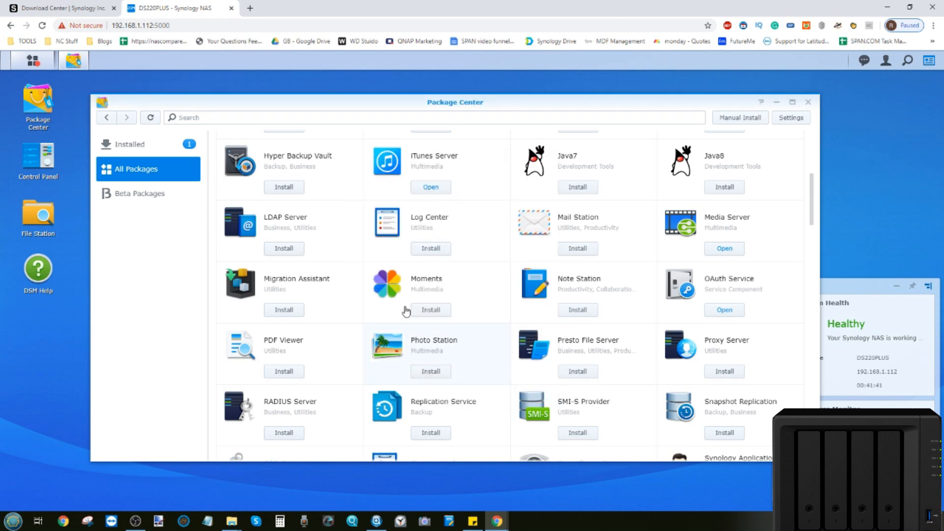
left_click(438, 312)
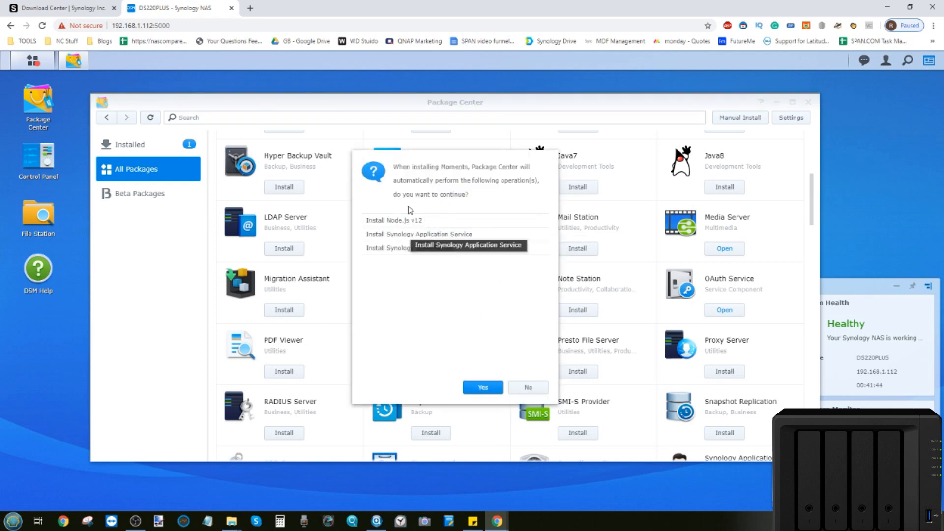
left_click(528, 390)
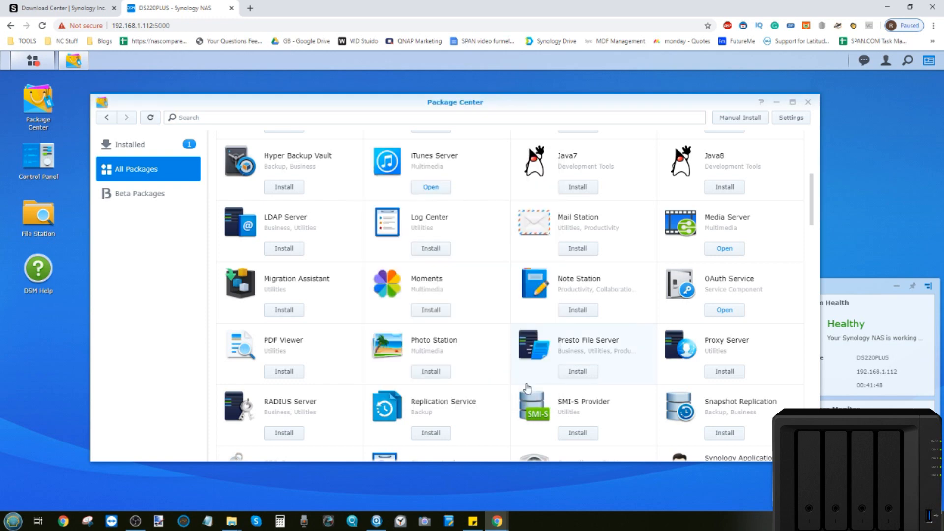
scroll(527, 388, "up", 8)
scroll(527, 389, "up", 5)
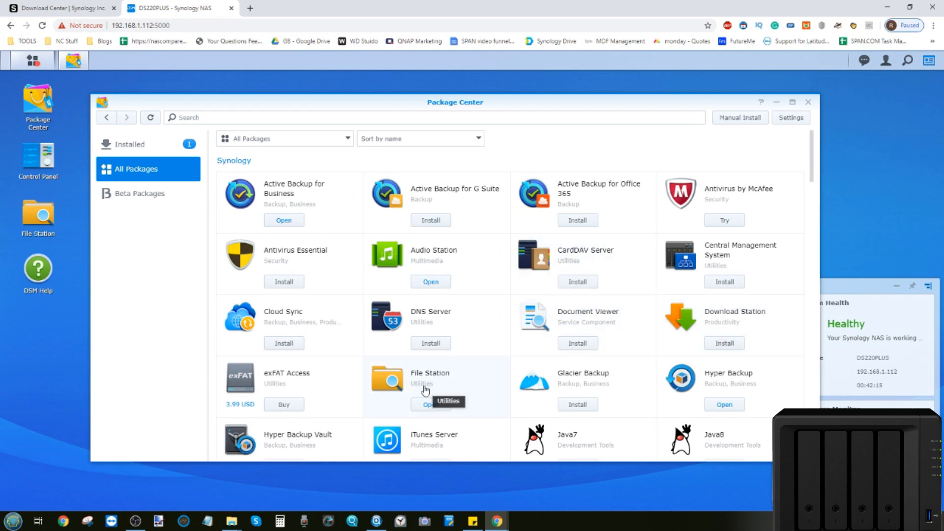
scroll(425, 390, "down", 5)
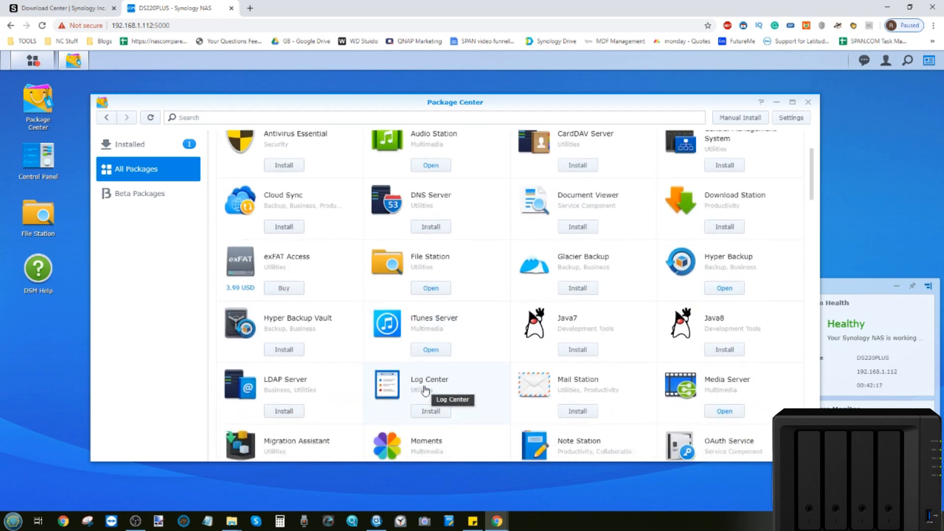
scroll(425, 389, "down", 3)
scroll(425, 389, "down", 3)
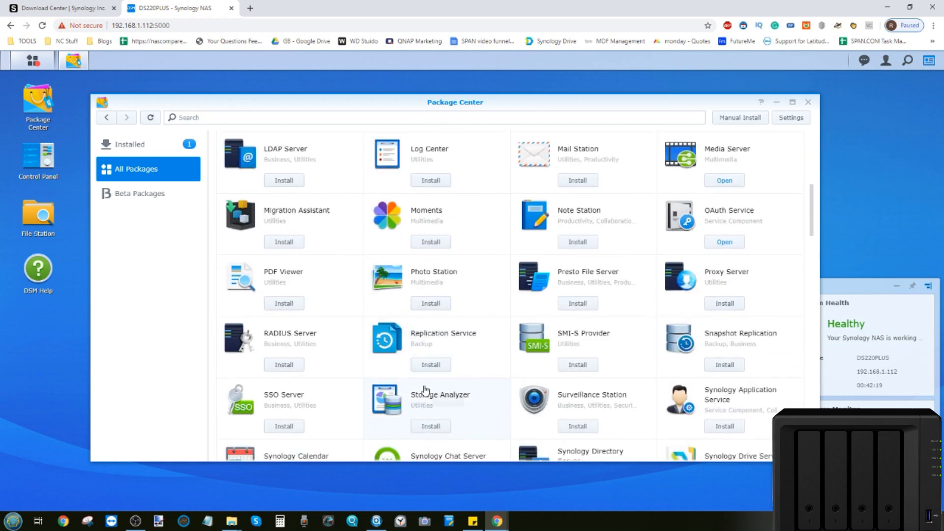
scroll(425, 390, "down", 2)
scroll(426, 390, "down", 2)
scroll(425, 389, "down", 2)
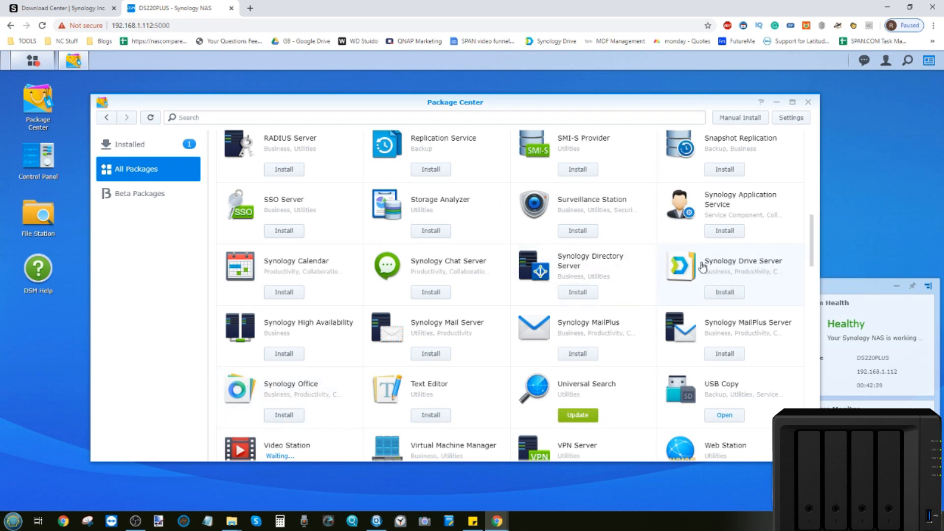
scroll(709, 270, "down", 1)
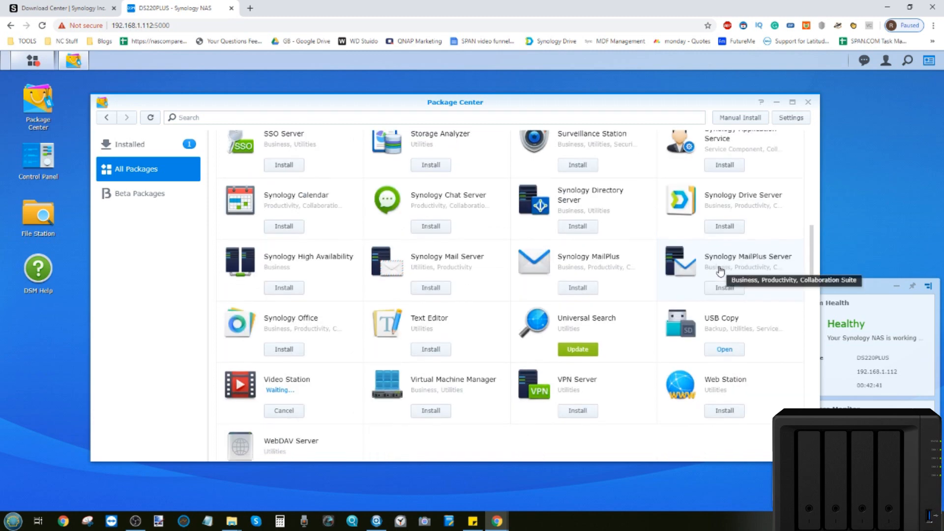
scroll(721, 271, "down", 1)
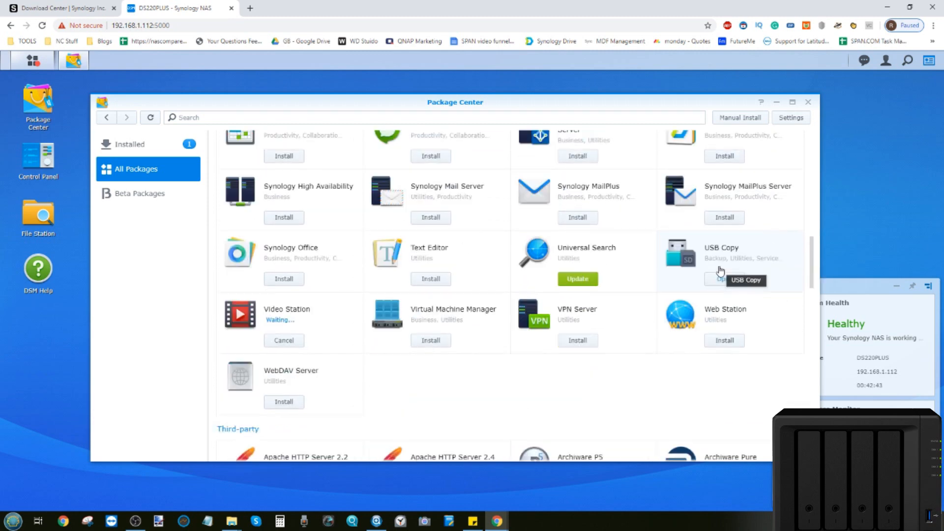
scroll(721, 272, "up", 4)
scroll(721, 272, "up", 2)
scroll(721, 272, "up", 2)
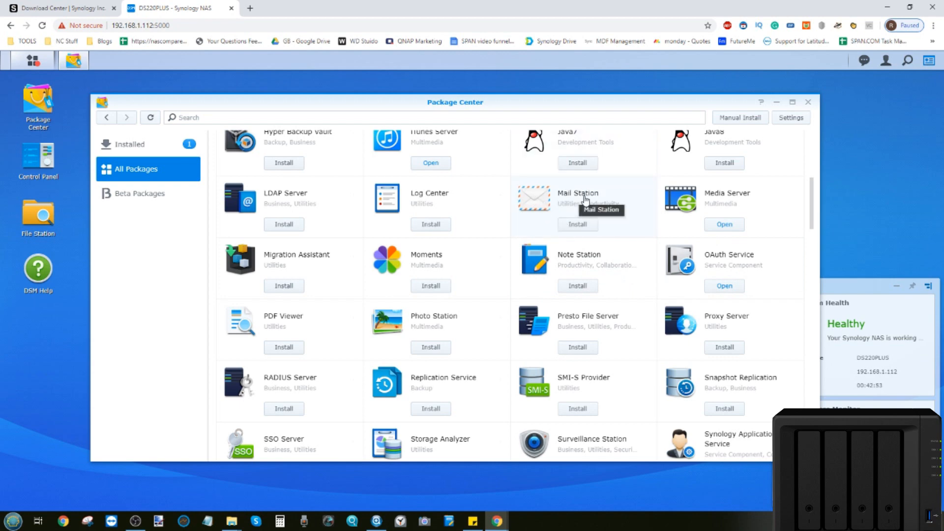
scroll(593, 203, "down", 2)
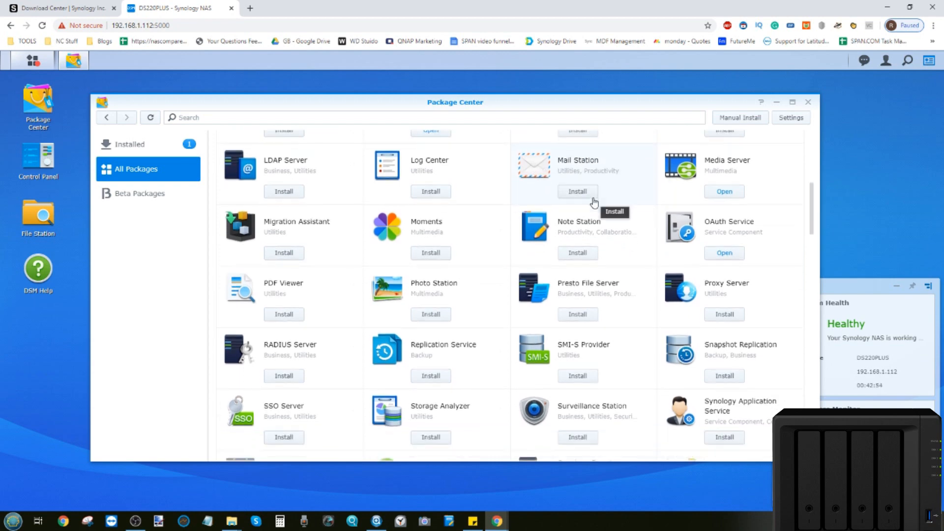
scroll(594, 202, "down", 4)
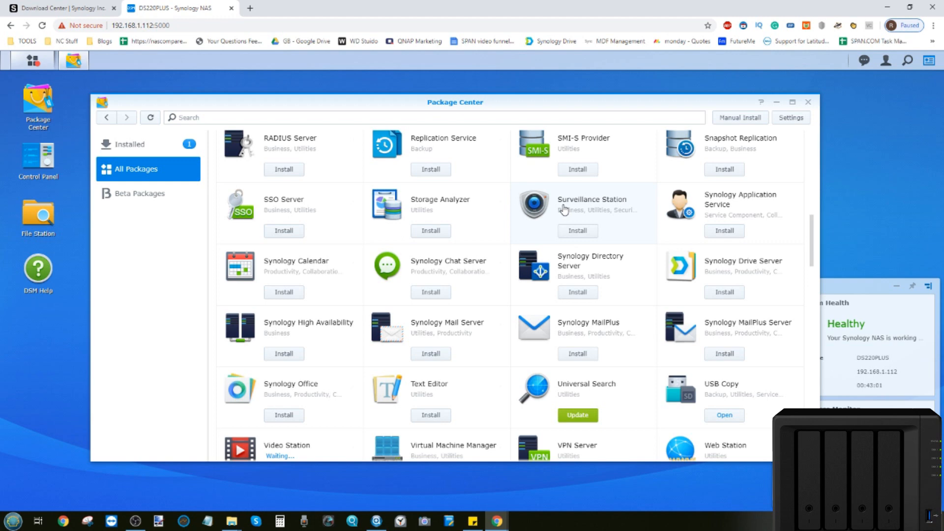
left_click(578, 230)
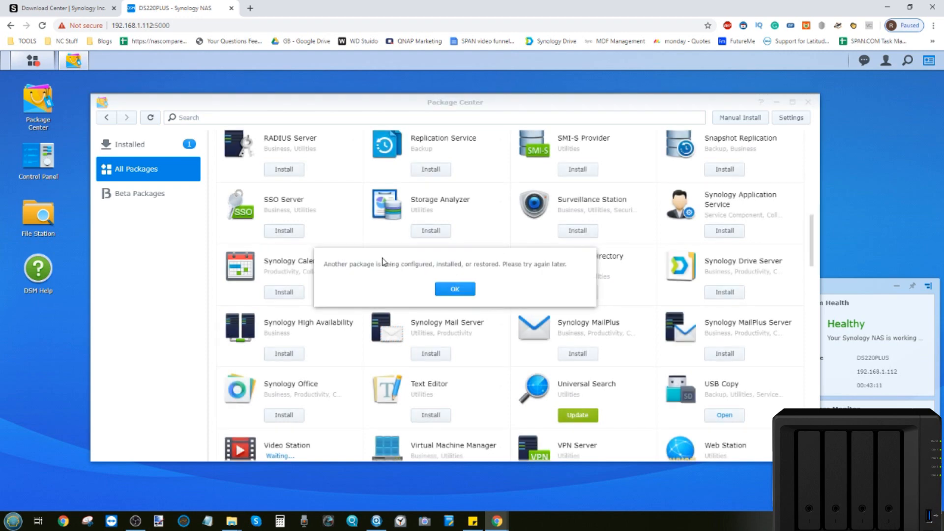
left_click(442, 287)
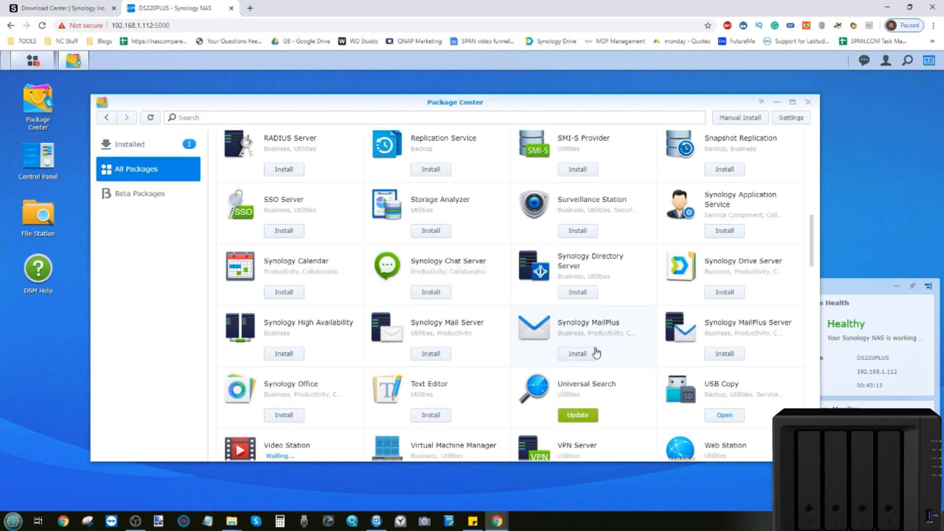
scroll(596, 352, "up", 5)
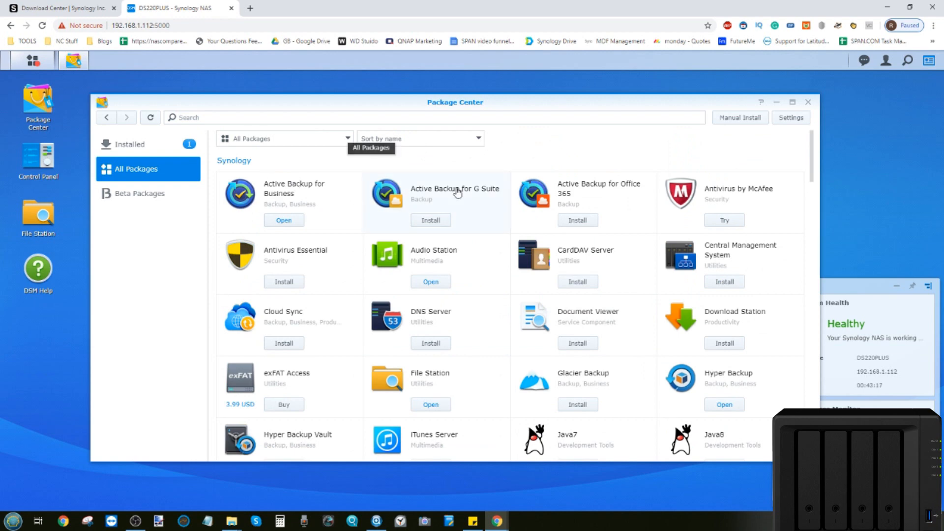
left_click(33, 61)
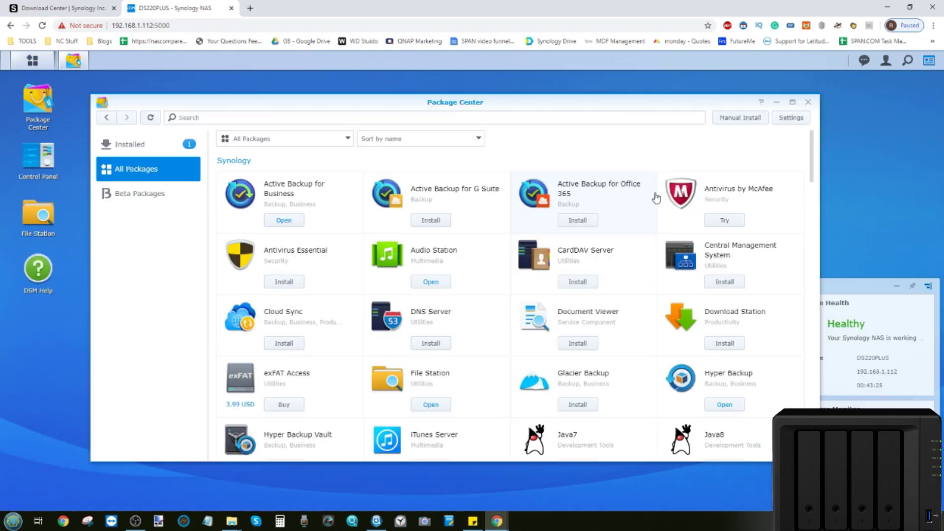
left_click(656, 199)
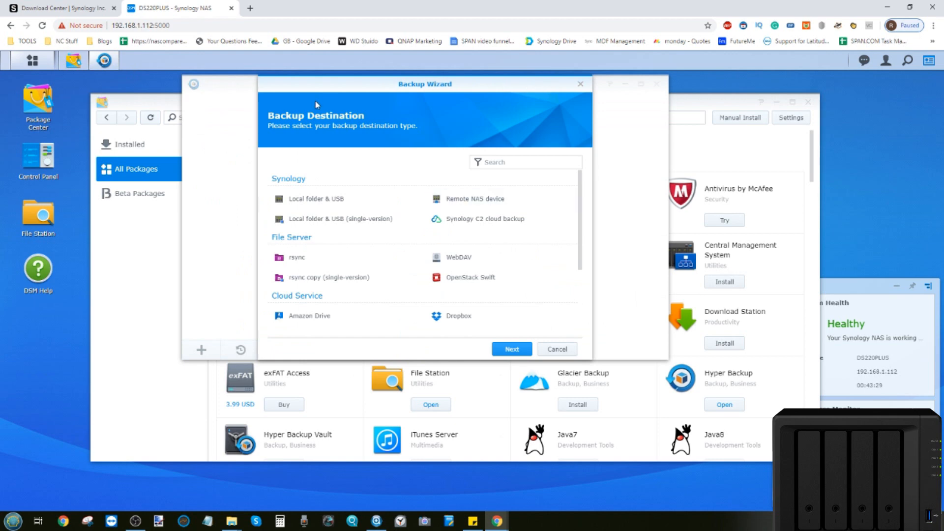
left_click(581, 85)
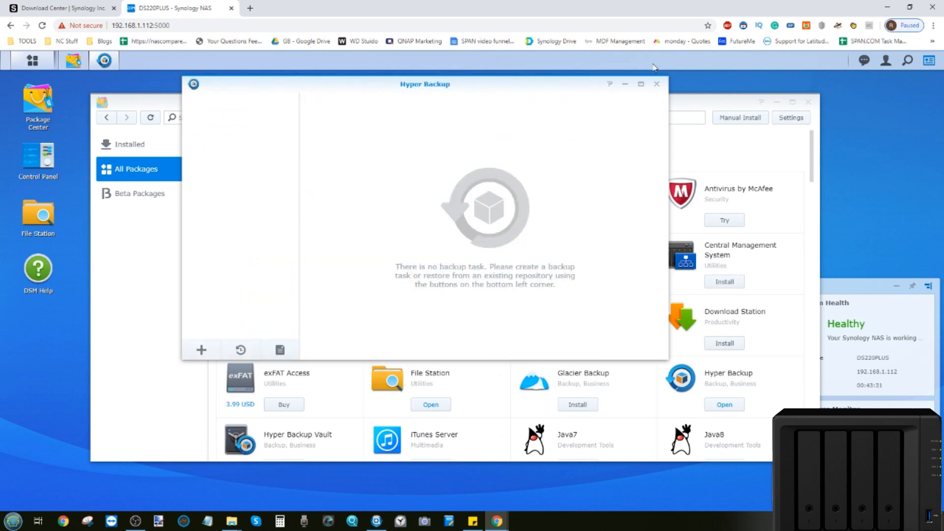
left_click(654, 90)
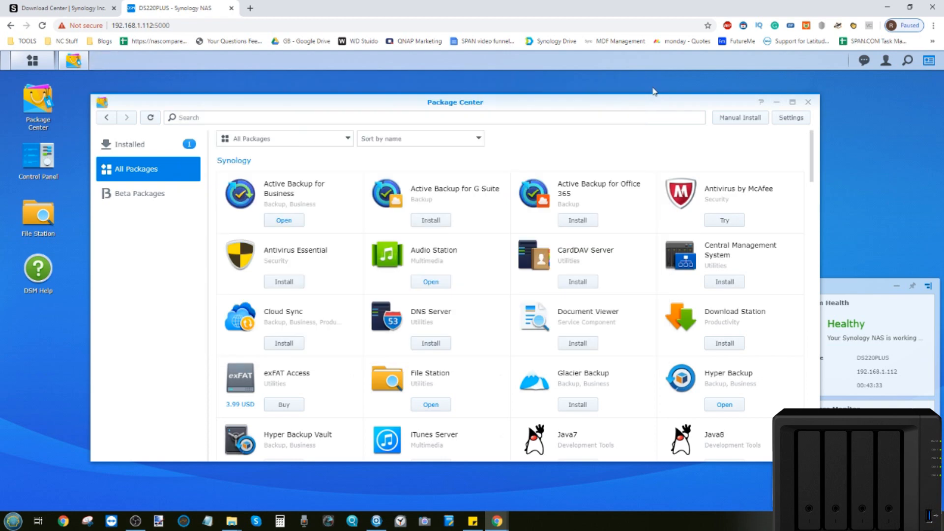